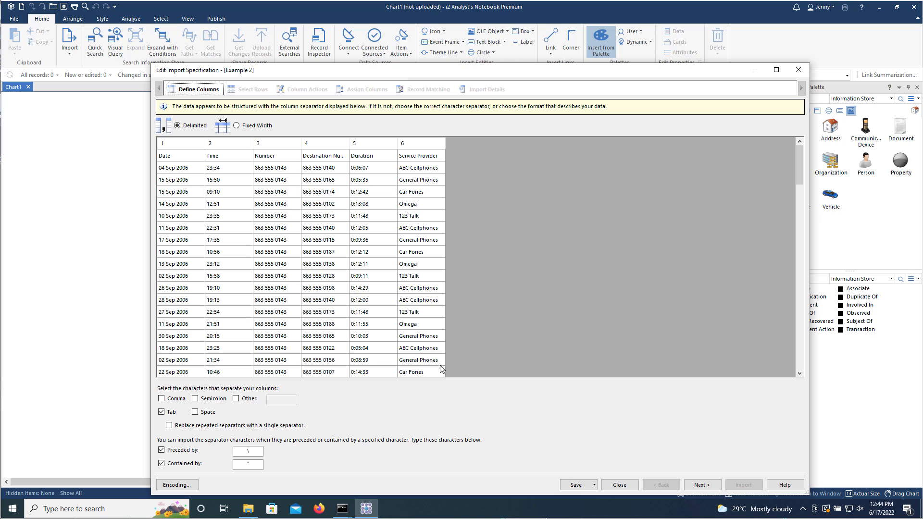
Extract the column headers from row 1 and advance the import specification to the Assign Columns page
left_click(701, 486)
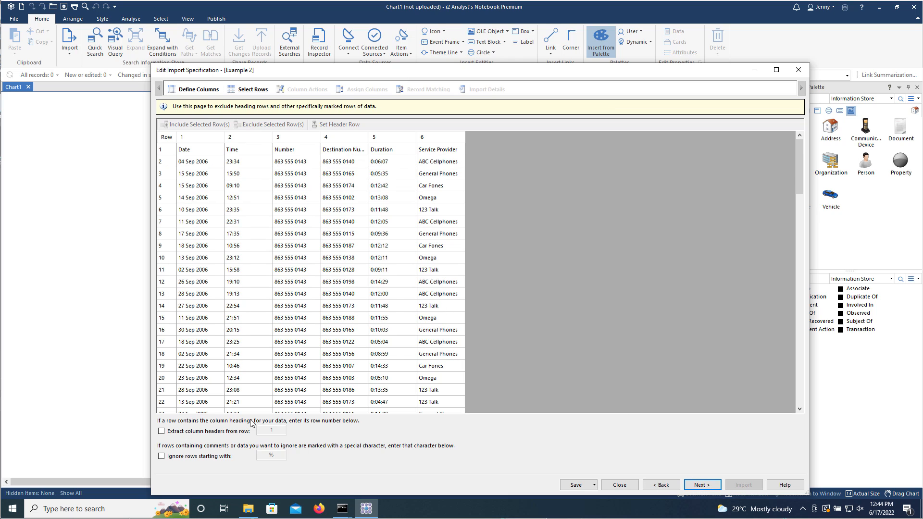
left_click(162, 432)
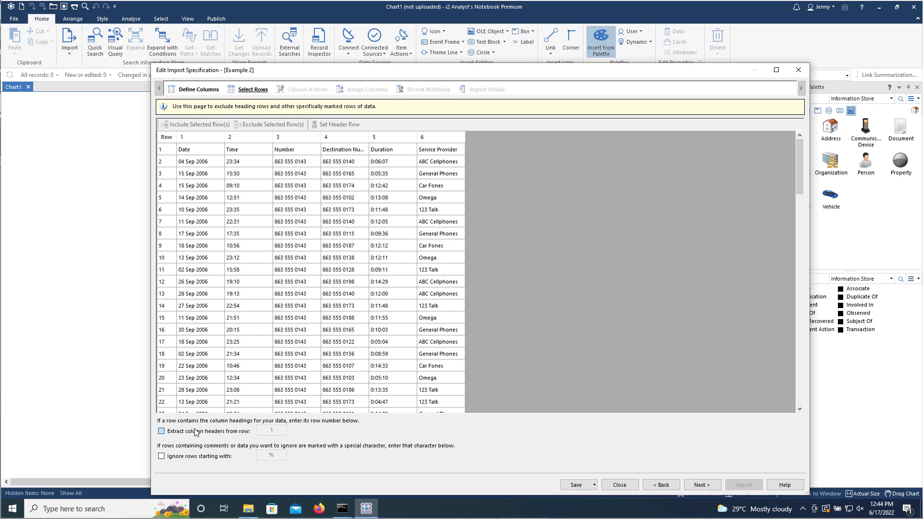
left_click(700, 485)
left_click(711, 486)
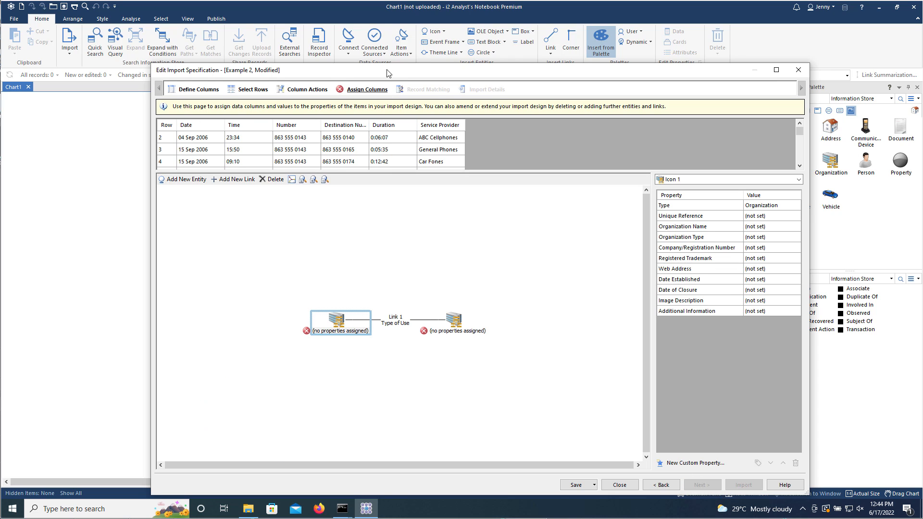
Create a custom entity type named Thing with the Cow icon for the first entity
left_click_drag(385, 71, 275, 12)
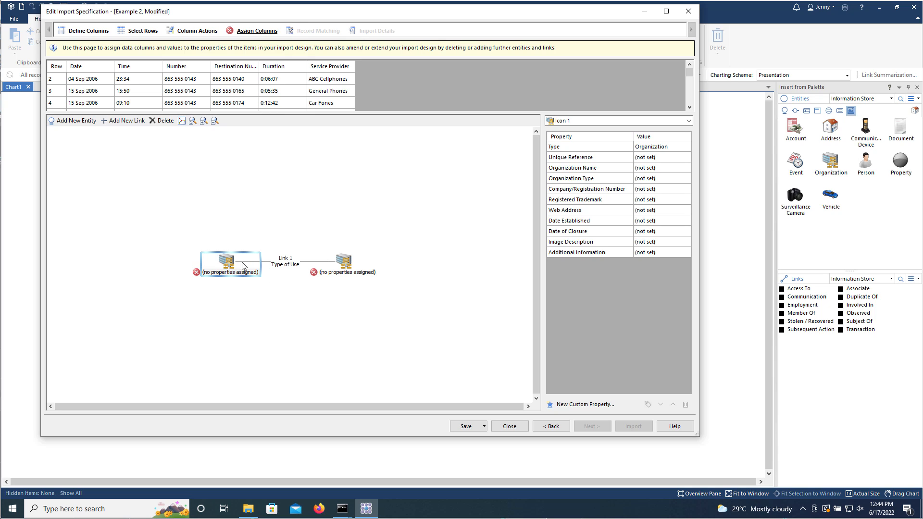
left_click(686, 150)
left_click(687, 148)
left_click(687, 148)
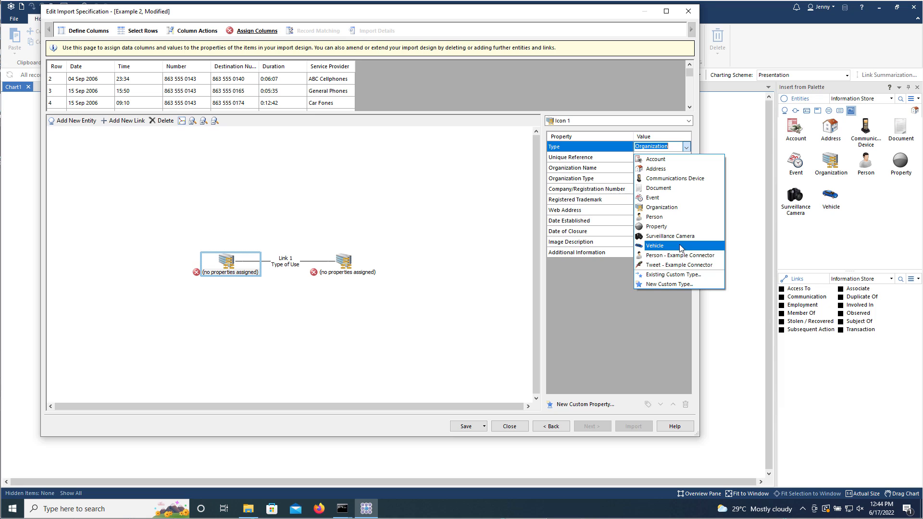
left_click(682, 285)
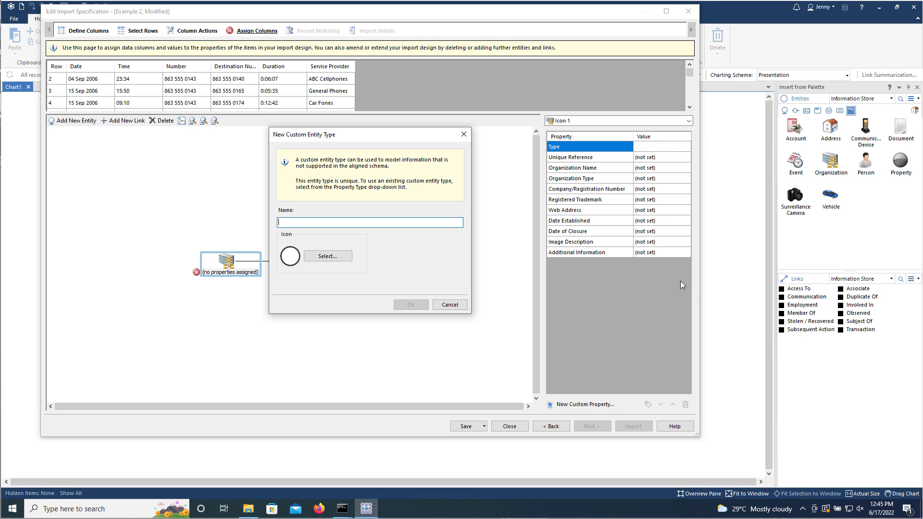
left_click(335, 261)
left_click(287, 289)
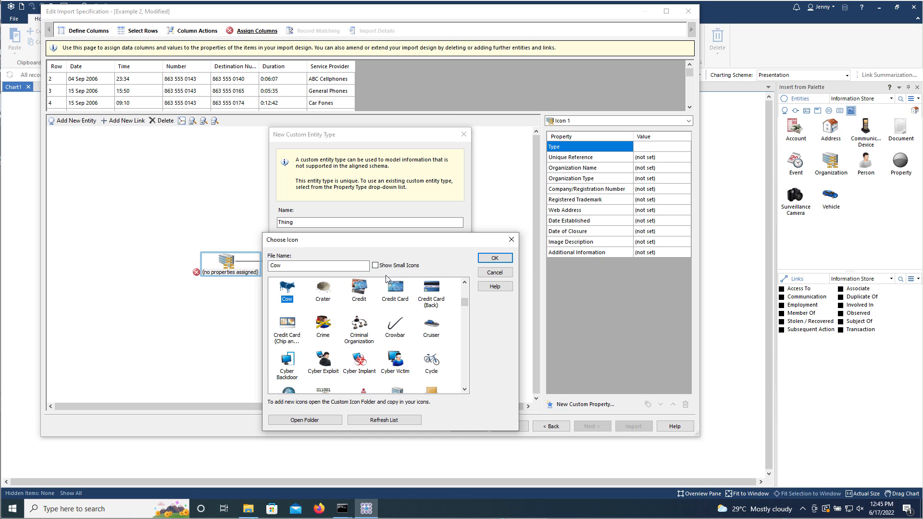
left_click(495, 262)
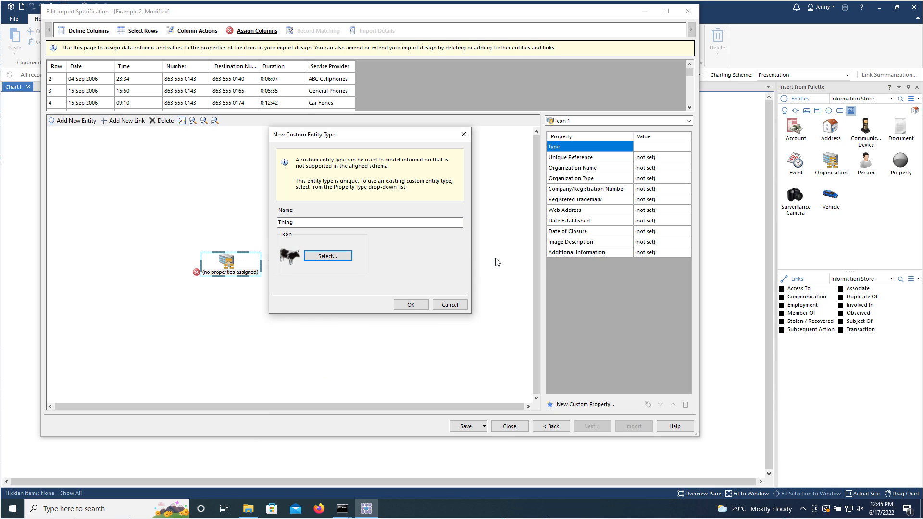
left_click(411, 304)
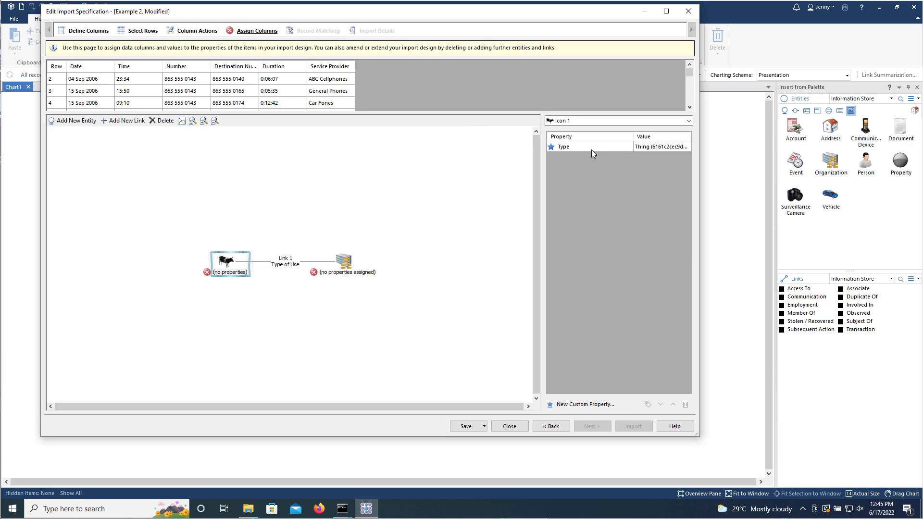
For the second entity, examine the existing custom entity types in the Custom specification without applying one
left_click(342, 264)
left_click(685, 149)
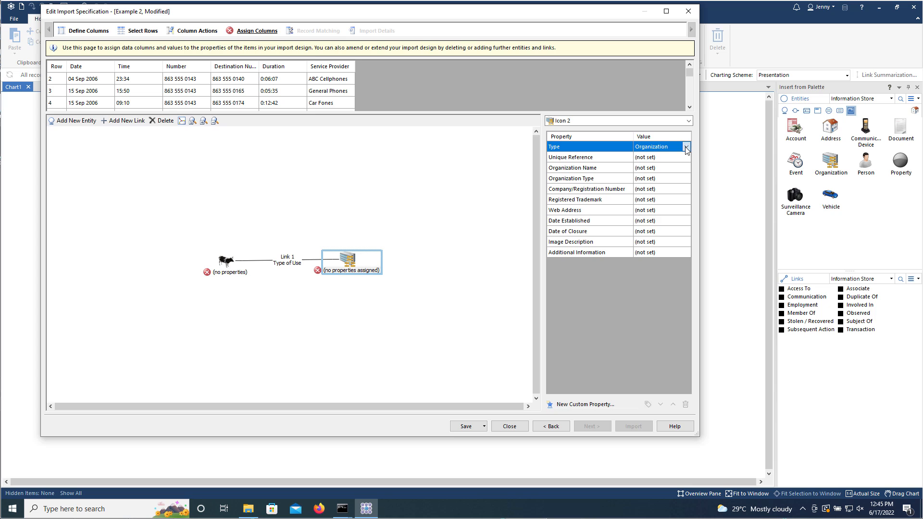
left_click(686, 148)
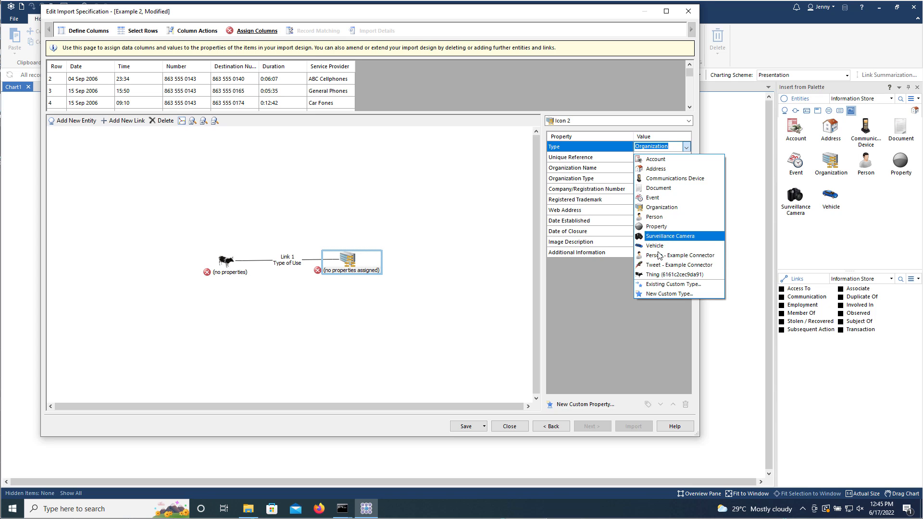
left_click(653, 285)
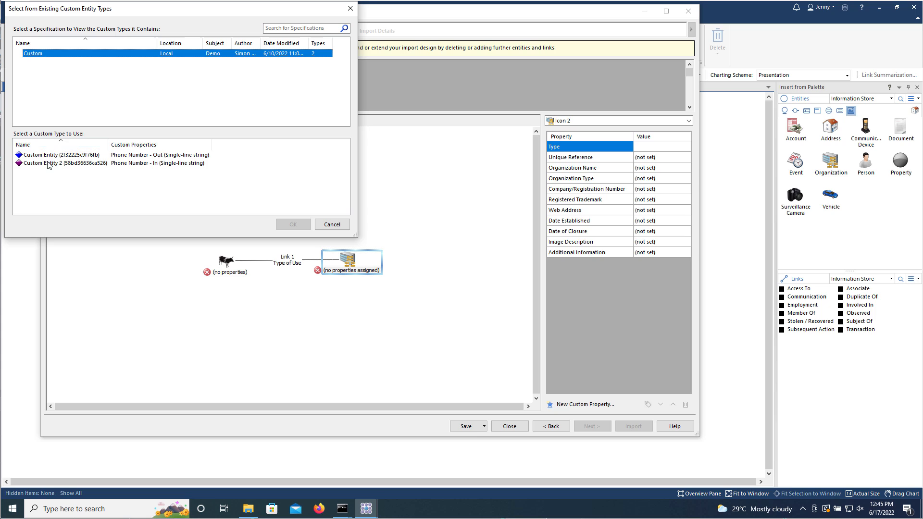
left_click(44, 156)
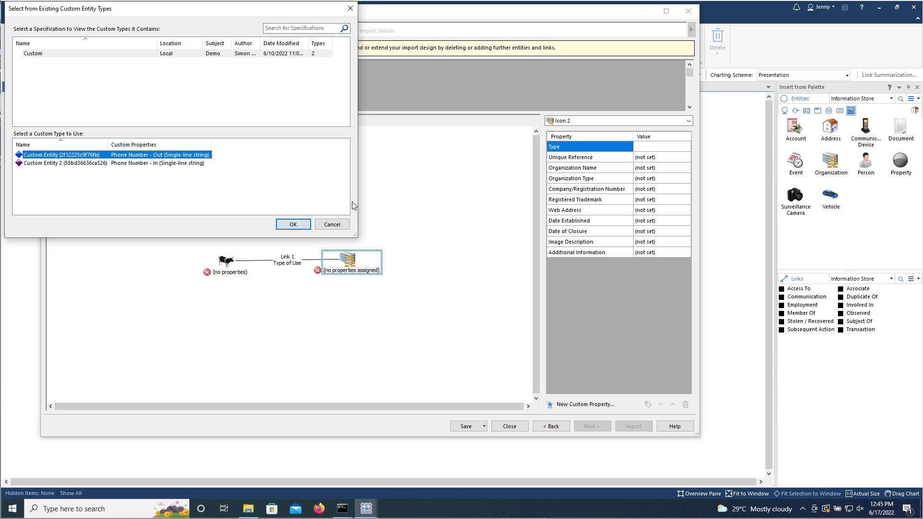
left_click(336, 225)
Set the second entity's type to the custom Thing type
left_click(687, 147)
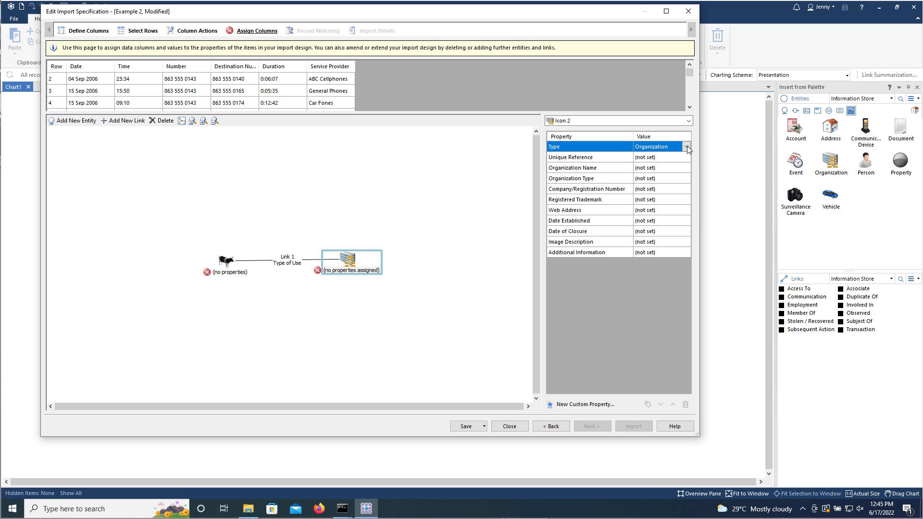
left_click(688, 147)
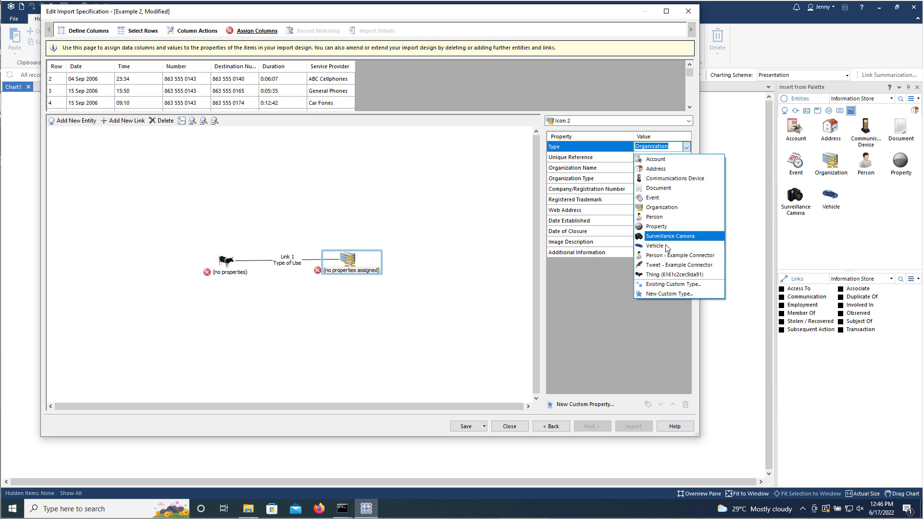
left_click(667, 274)
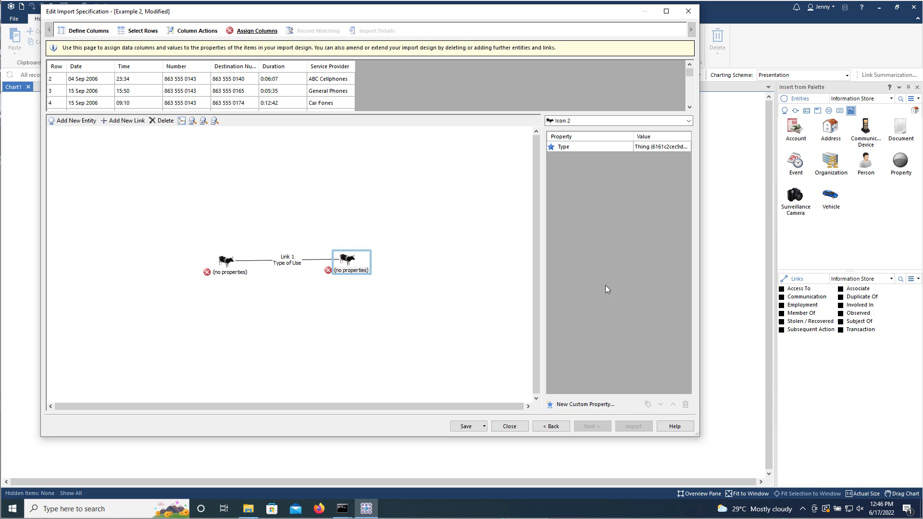
Add a single-line text custom property named Cow Number to the entity type and include it in the label
left_click(586, 405)
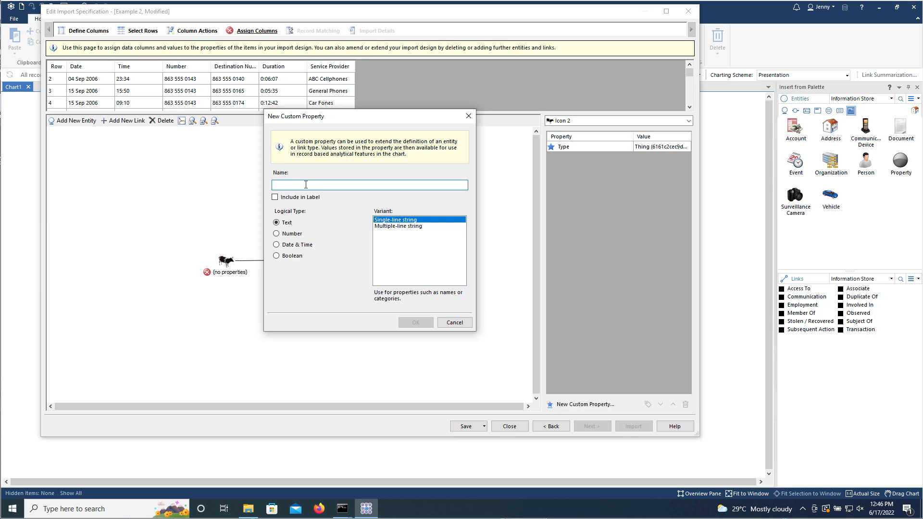
type("Cow Number")
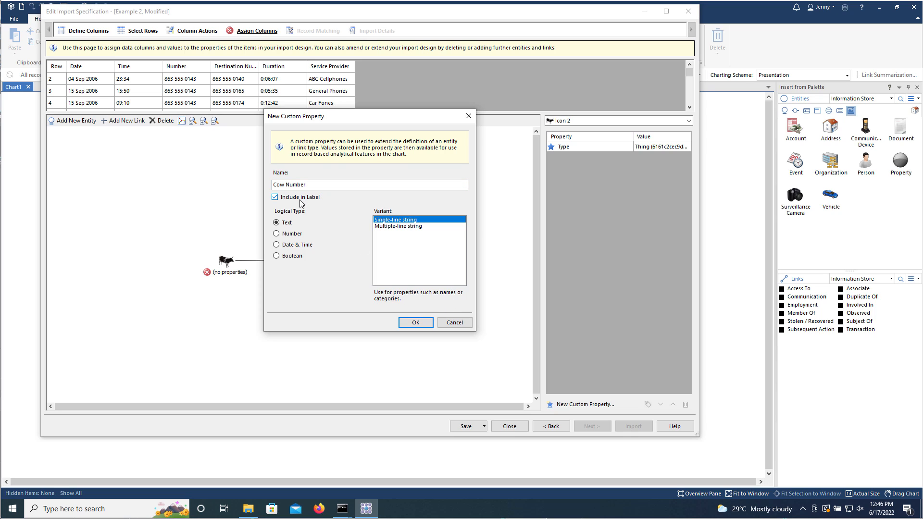
left_click(417, 322)
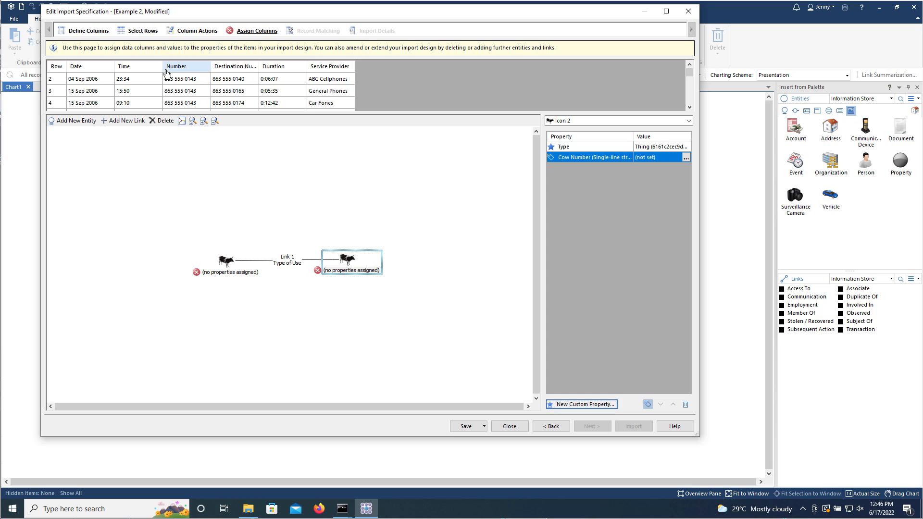
Assign the Number column to the second entity's Cow Number property and check its value settings
left_click_drag(199, 71, 663, 164)
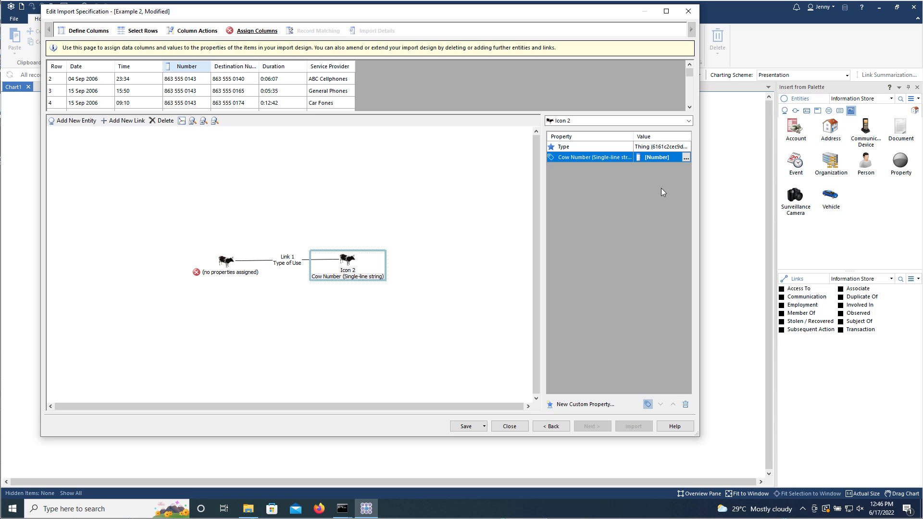
left_click(686, 158)
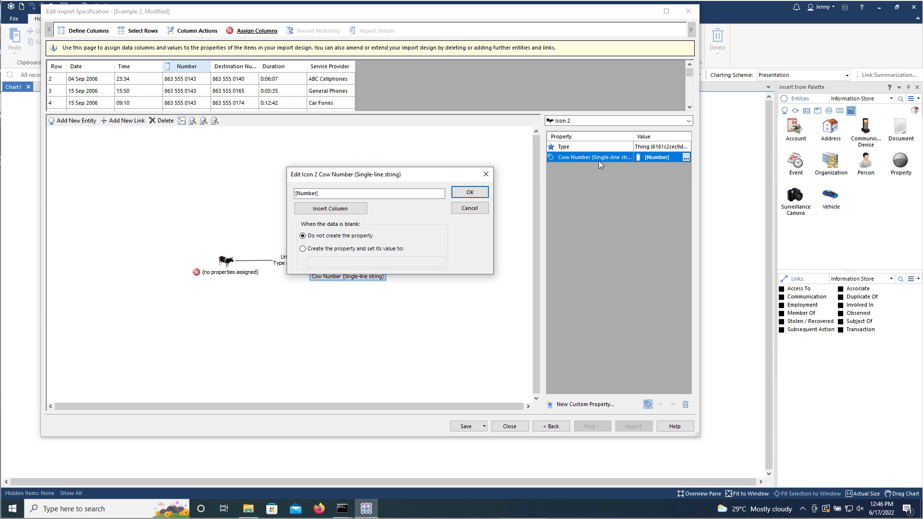
left_click(470, 209)
Assign the destination number column to Icon 2's Cow Number property and the Number column to Icon 1's
left_click_drag(237, 72, 644, 159)
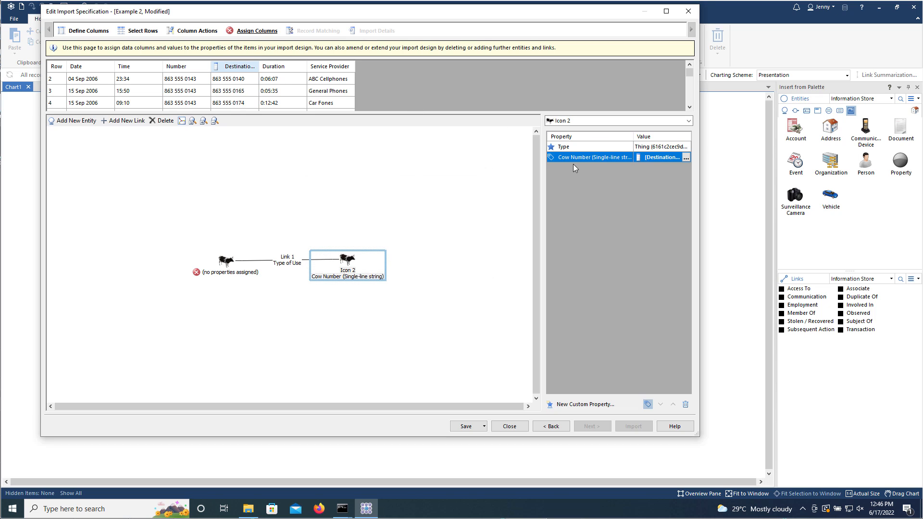
left_click(228, 263)
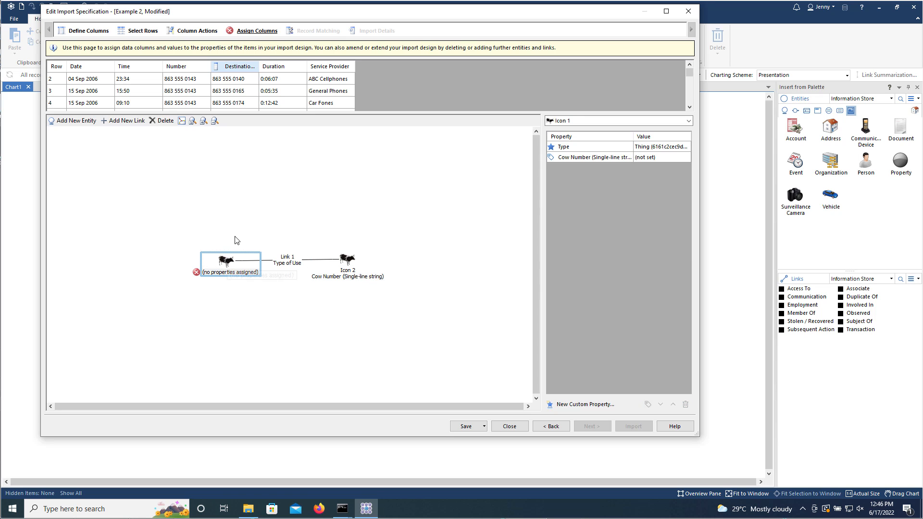
left_click_drag(193, 73, 652, 164)
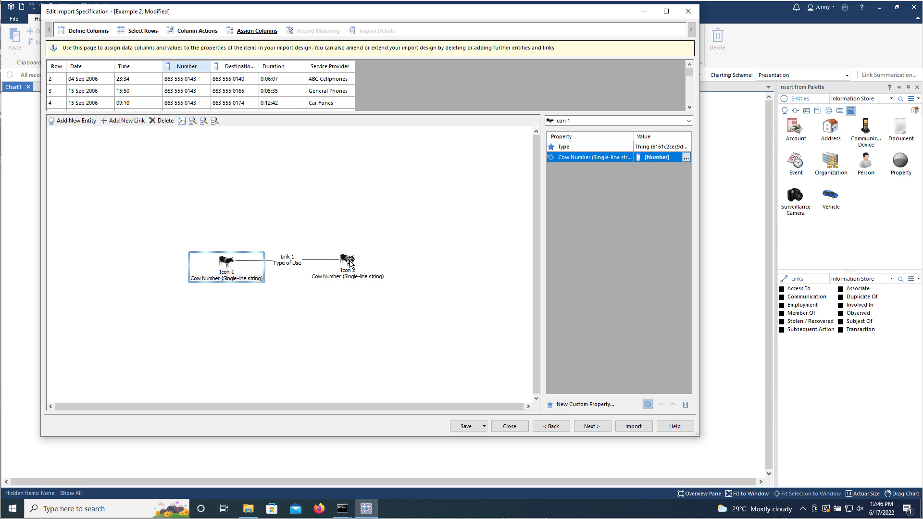
left_click_drag(349, 262, 361, 263)
Create a custom link type named Cow association with Multiple summarization for the link between the two entities
left_click(289, 262)
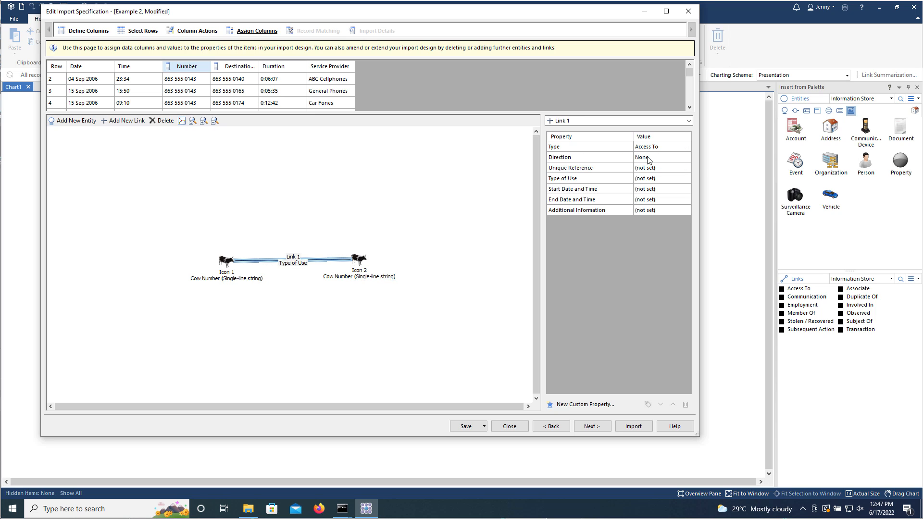
left_click(686, 147)
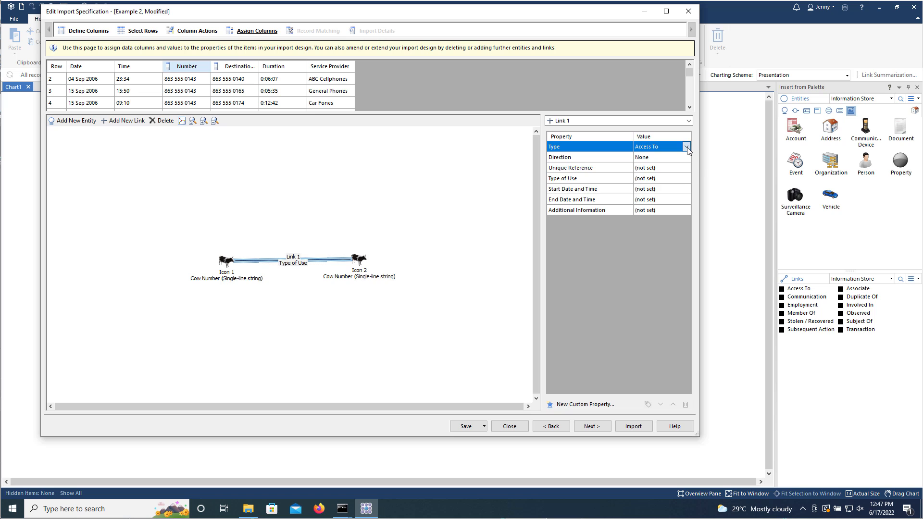
left_click(687, 147)
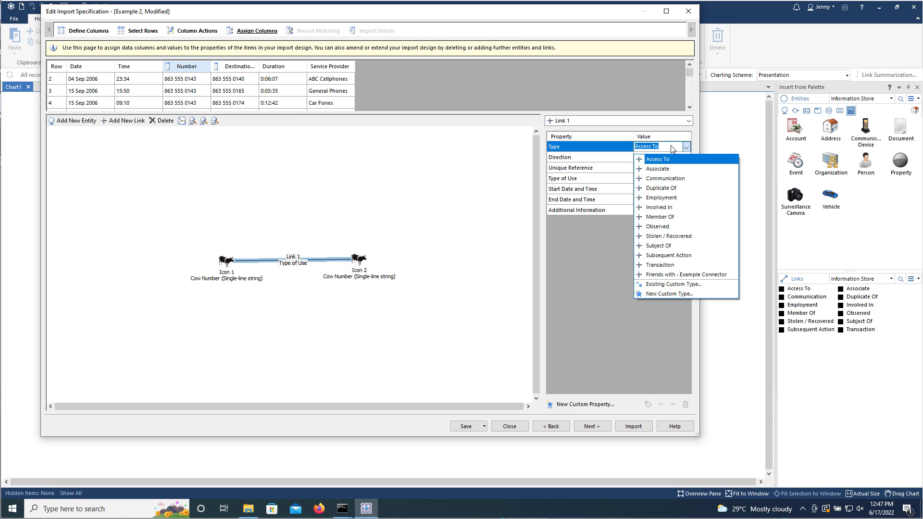
left_click(670, 294)
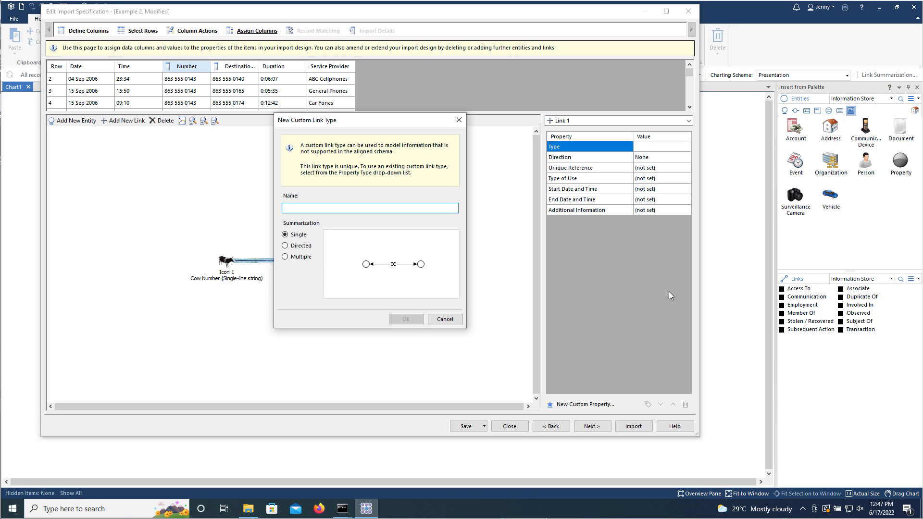
type("Cow association")
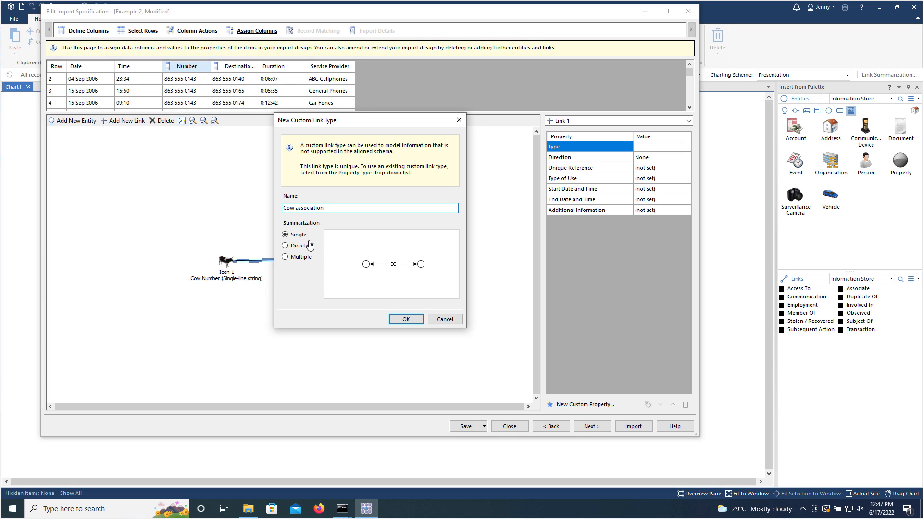
left_click(286, 258)
left_click(406, 319)
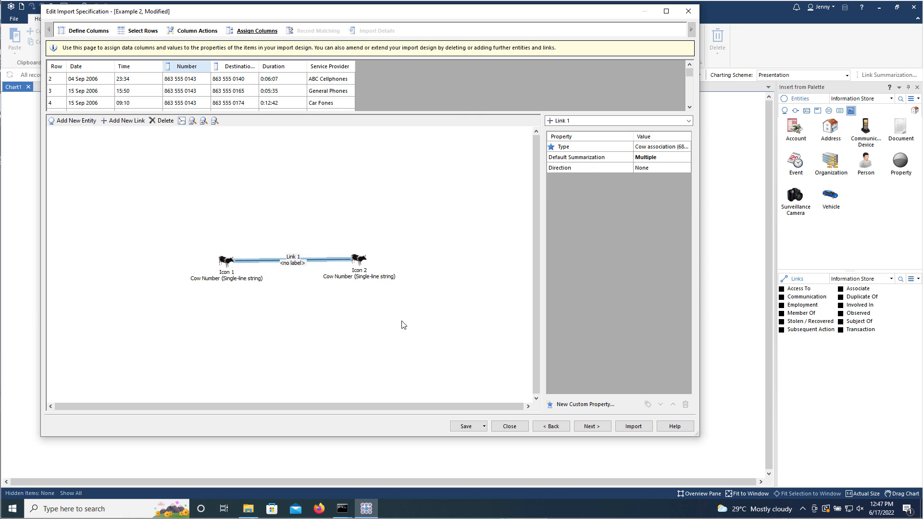
Set the link's specified direction to Icon 1 to Icon 2
left_click(684, 168)
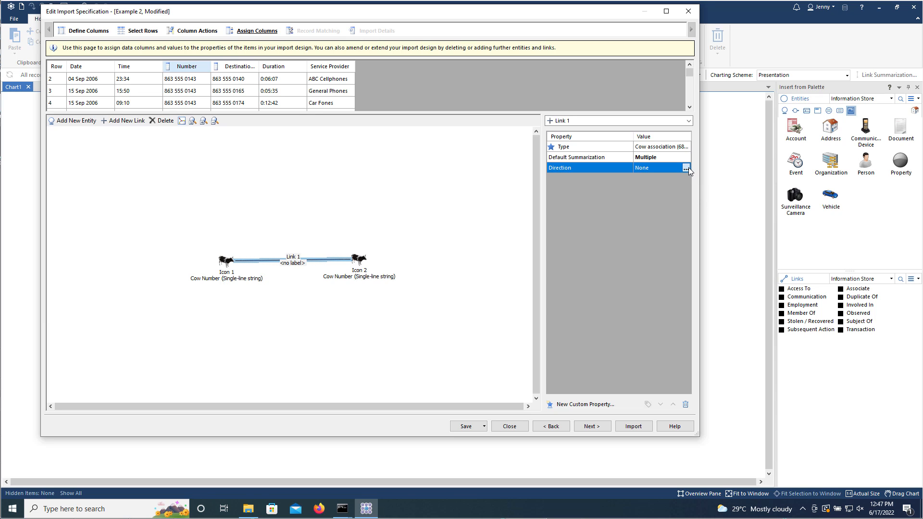
left_click(687, 168)
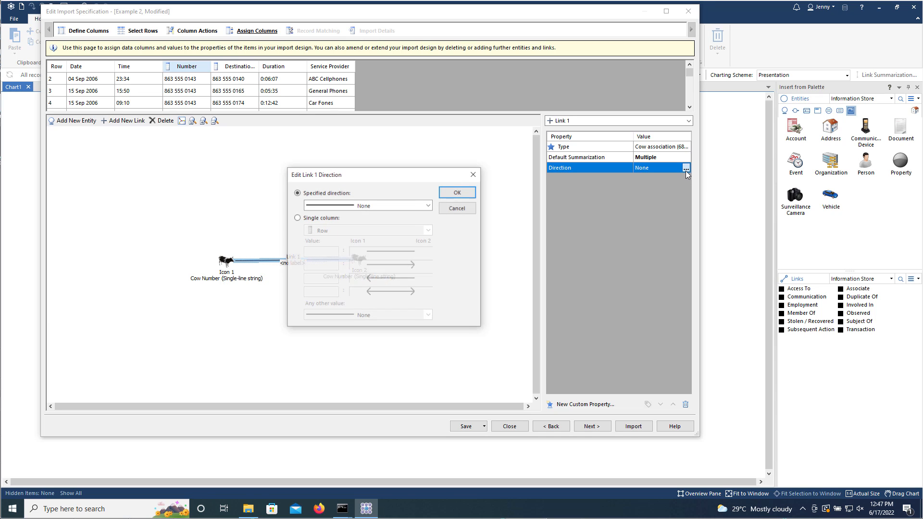
left_click(429, 205)
left_click(414, 221)
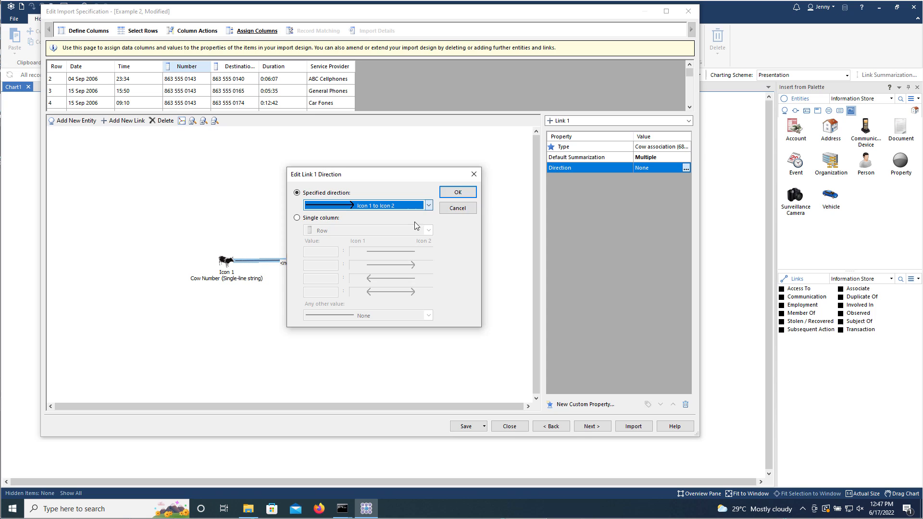
left_click(458, 191)
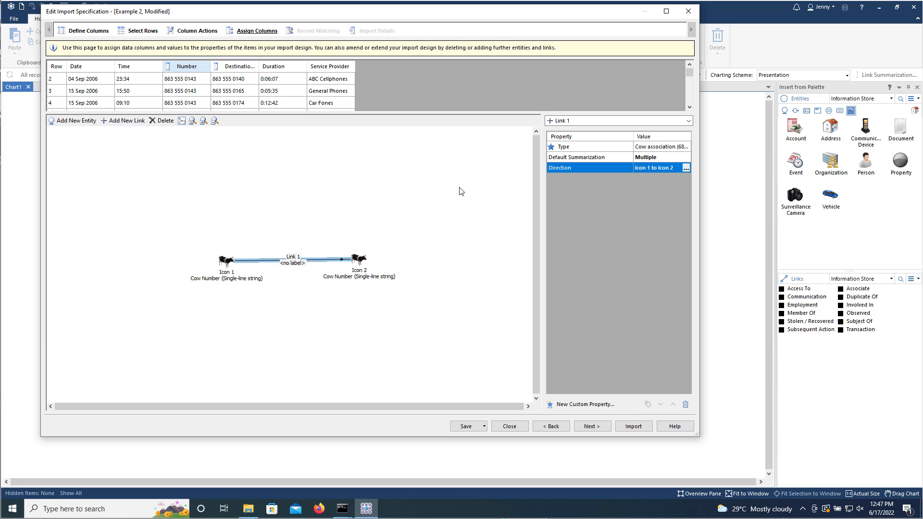
Add a custom property named Date to the link, using the Date variant of Date & Time and including it in the label
left_click(596, 405)
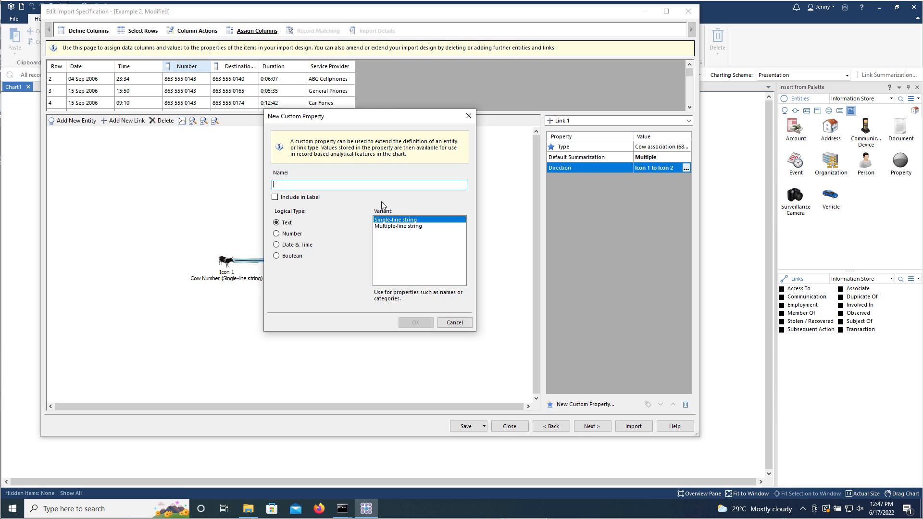
type("Dayt")
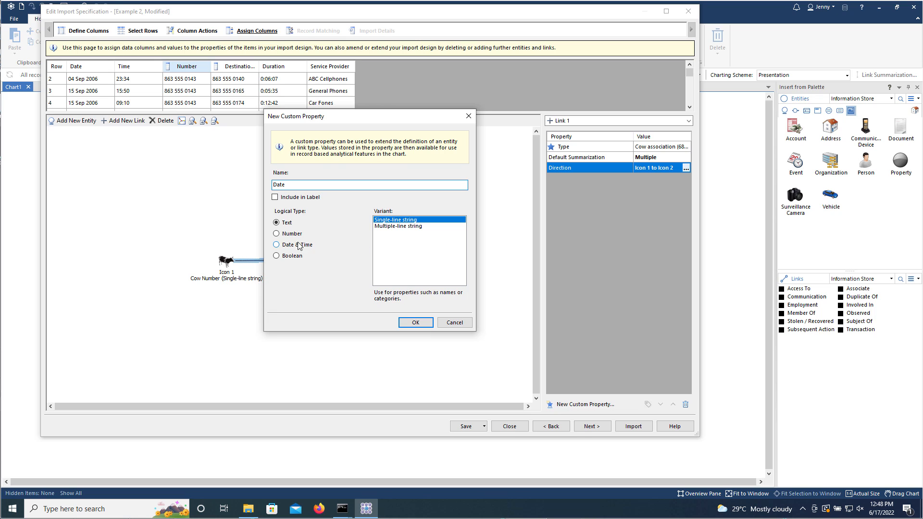
left_click(276, 245)
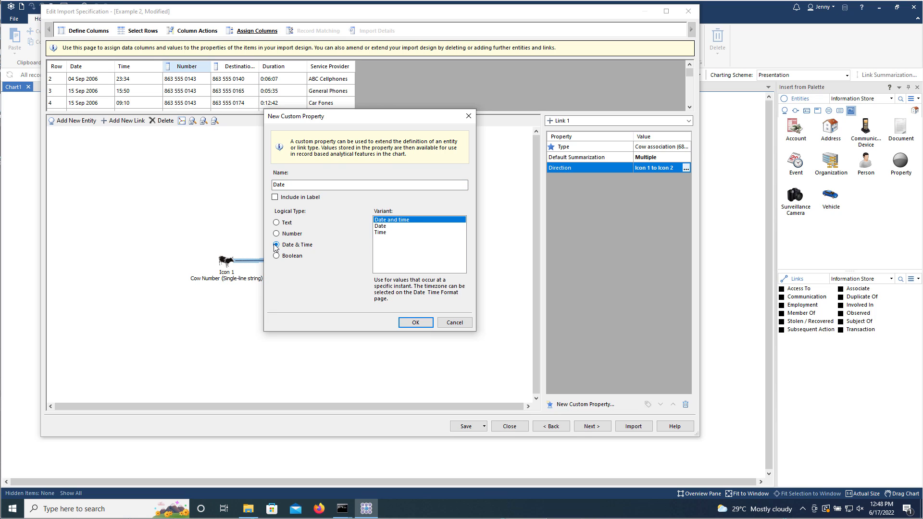
left_click(390, 228)
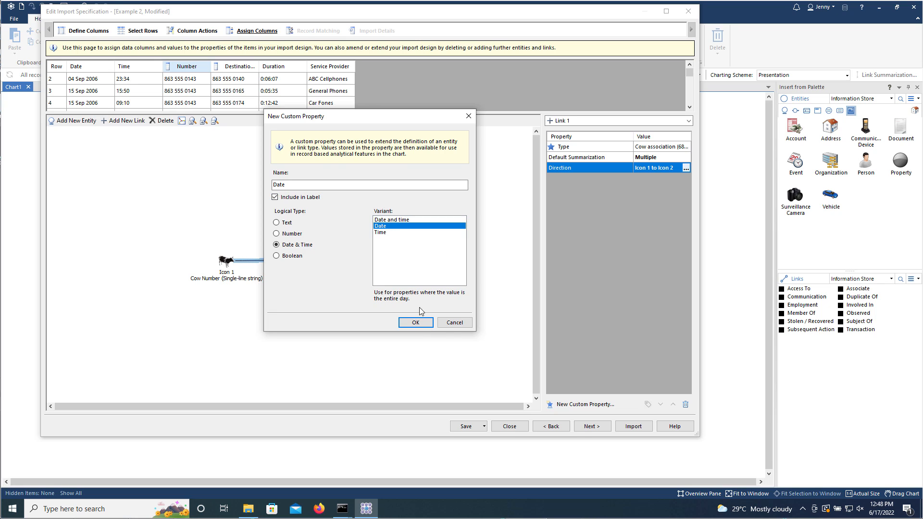
left_click(424, 323)
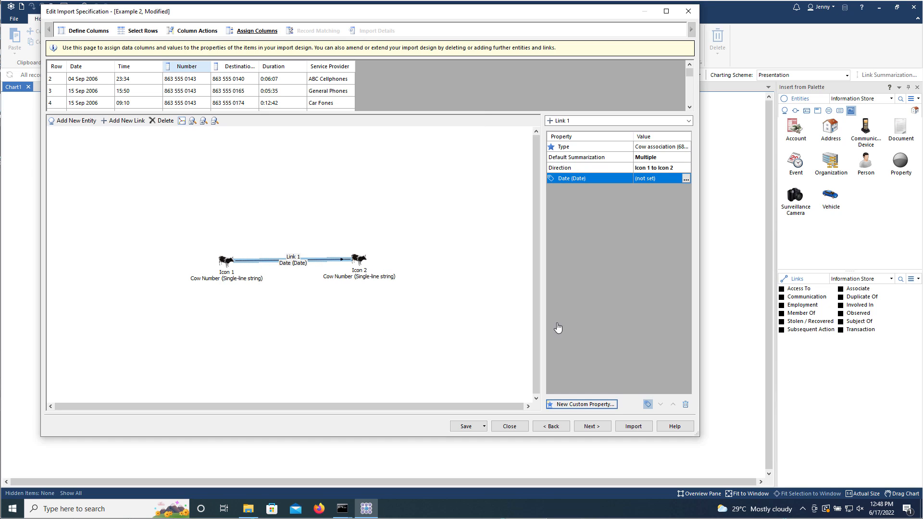
Add a custom property named Time to the link, using the Time variant of Date & Time and including it in the label
left_click(563, 407)
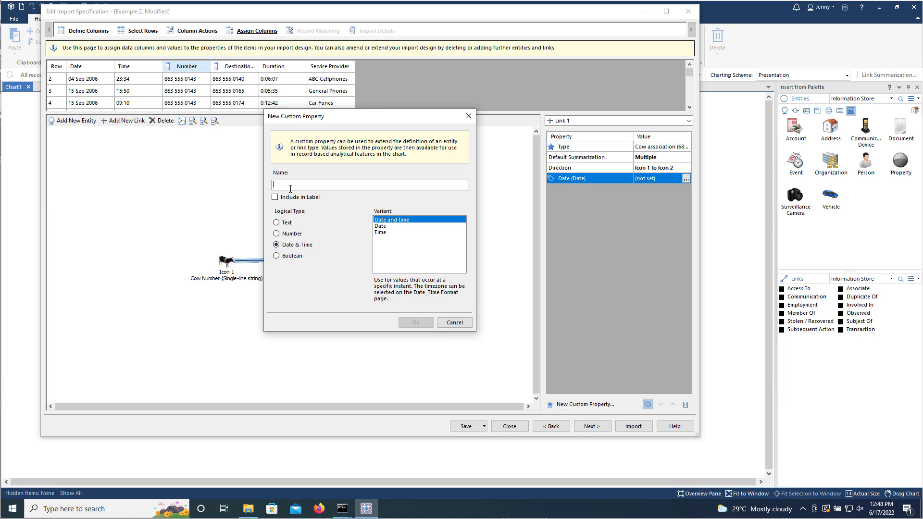
type("Time")
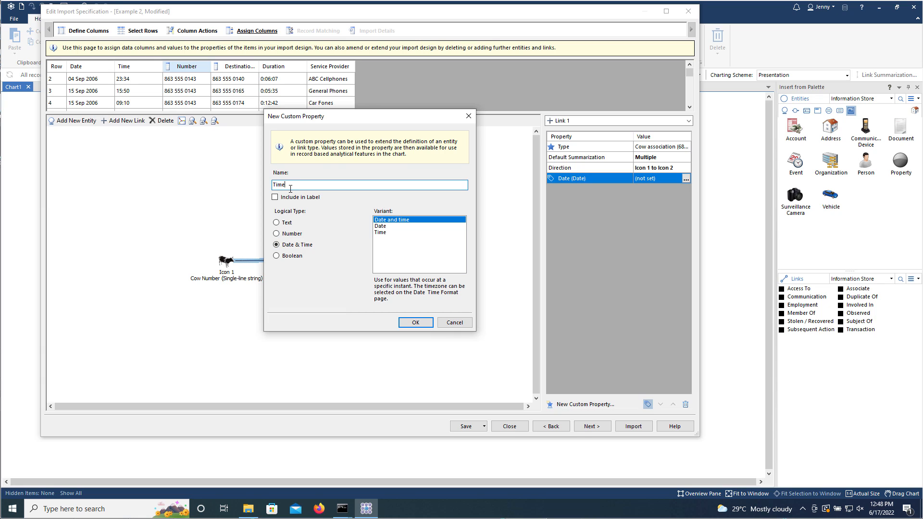
left_click(275, 198)
left_click(381, 233)
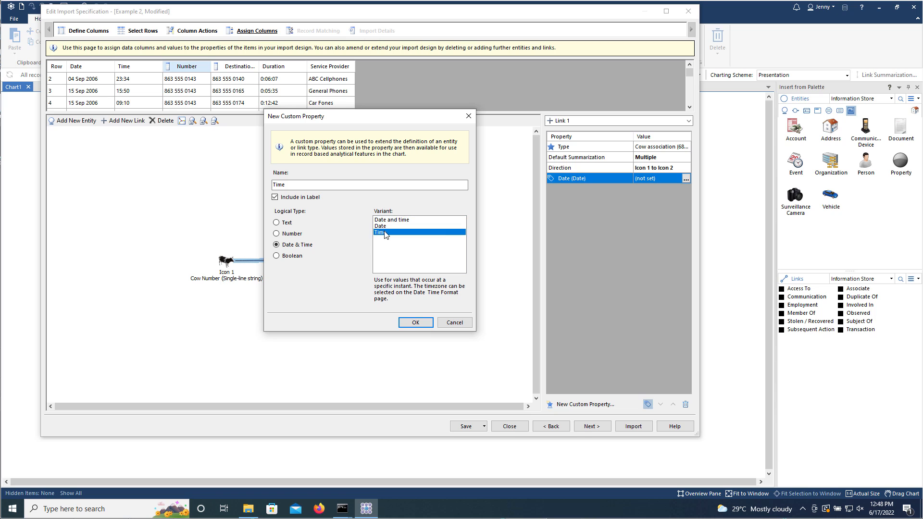
left_click(411, 323)
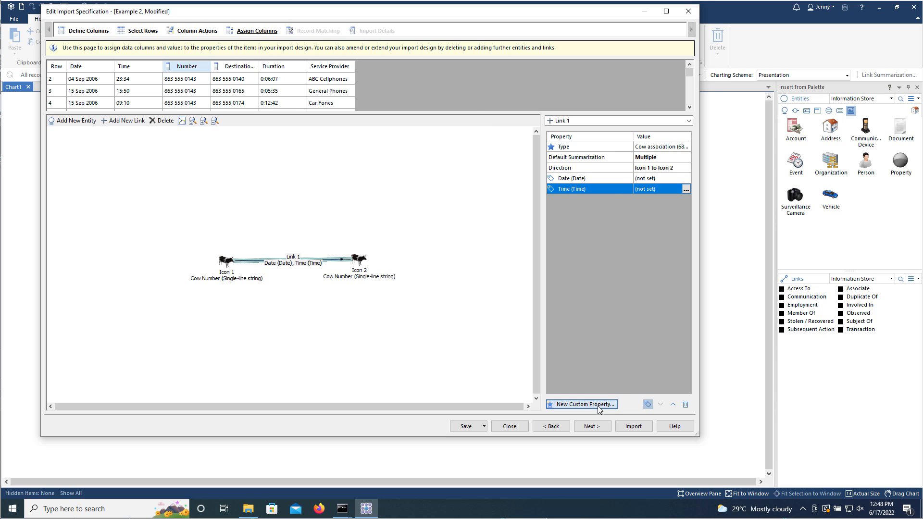
Add a single-line text custom property named Provider to the link
left_click(583, 404)
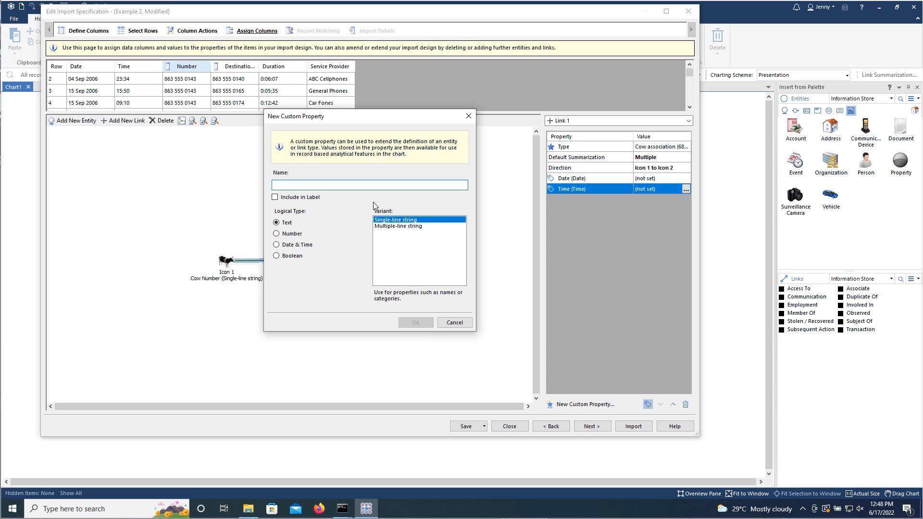
type("Provider")
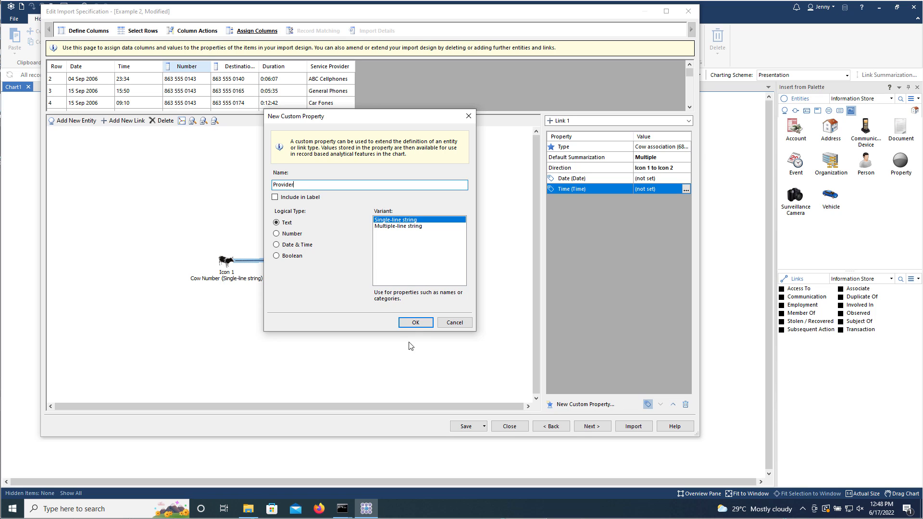
left_click(426, 323)
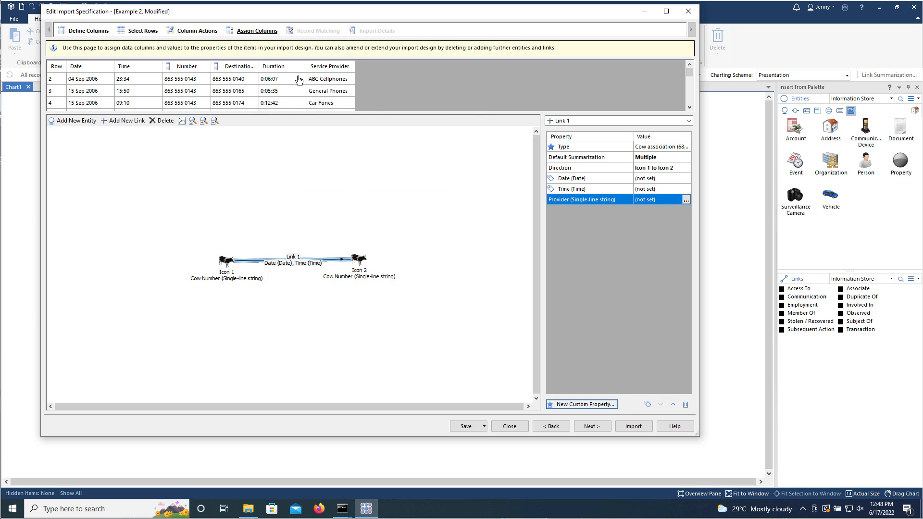
Assign the Service Provider, Date and Time columns to the link's Provider, Date and Time properties
left_click_drag(330, 67, 643, 200)
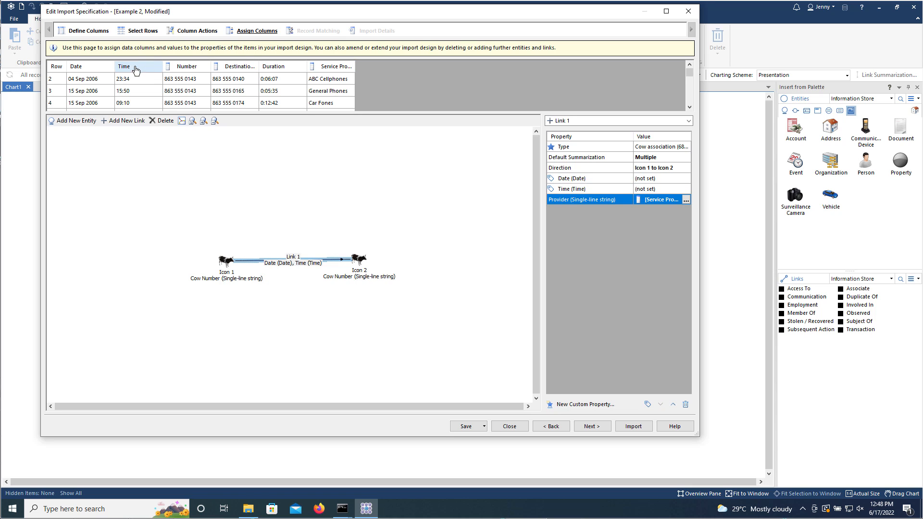
left_click_drag(91, 67, 635, 182)
left_click_drag(122, 74, 654, 191)
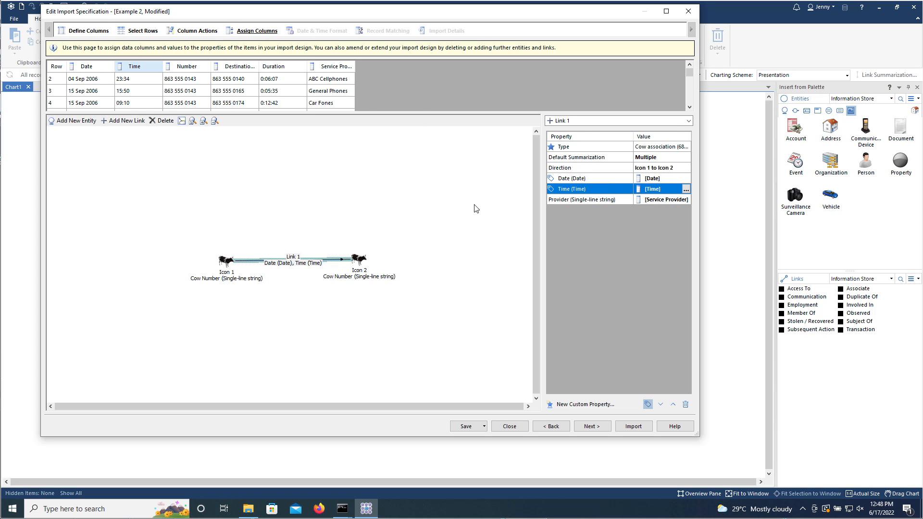
Space the two entities farther apart and include Provider in the link's label, ordered ahead of Date and Time
left_click_drag(369, 262, 429, 266)
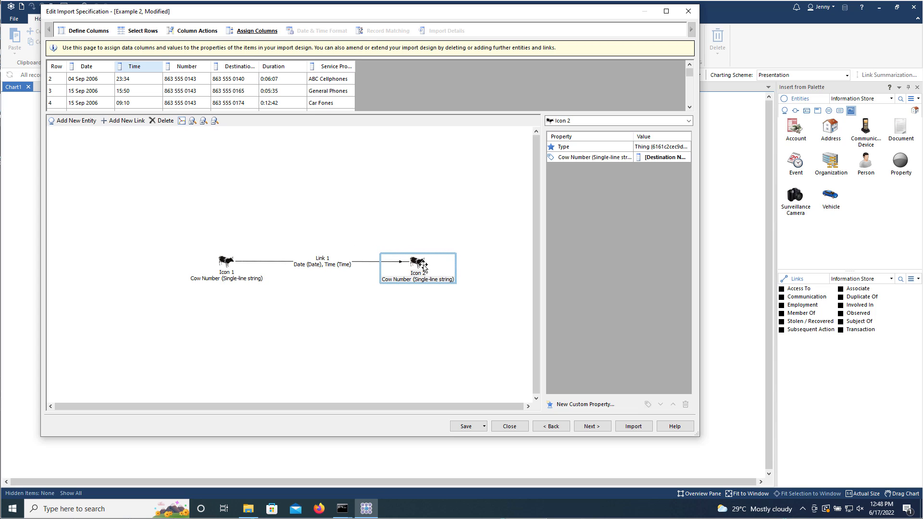
left_click_drag(229, 264, 145, 264)
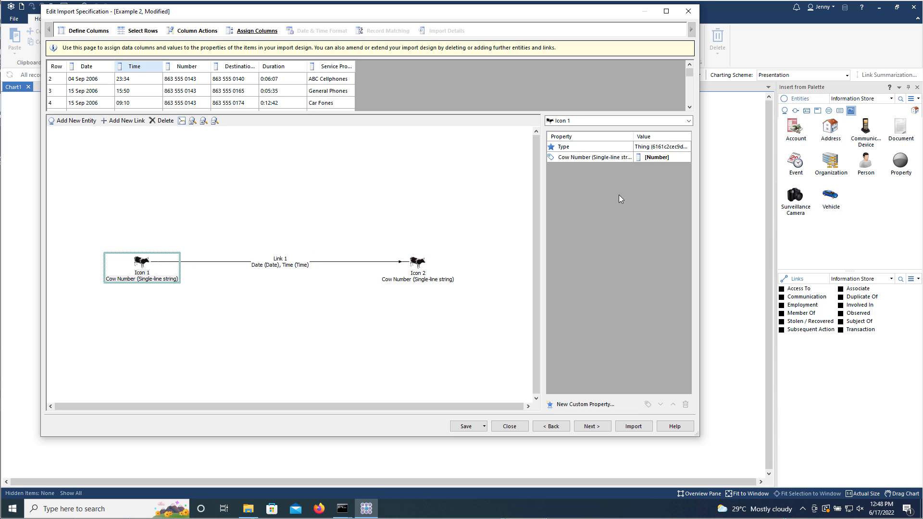
left_click(283, 260)
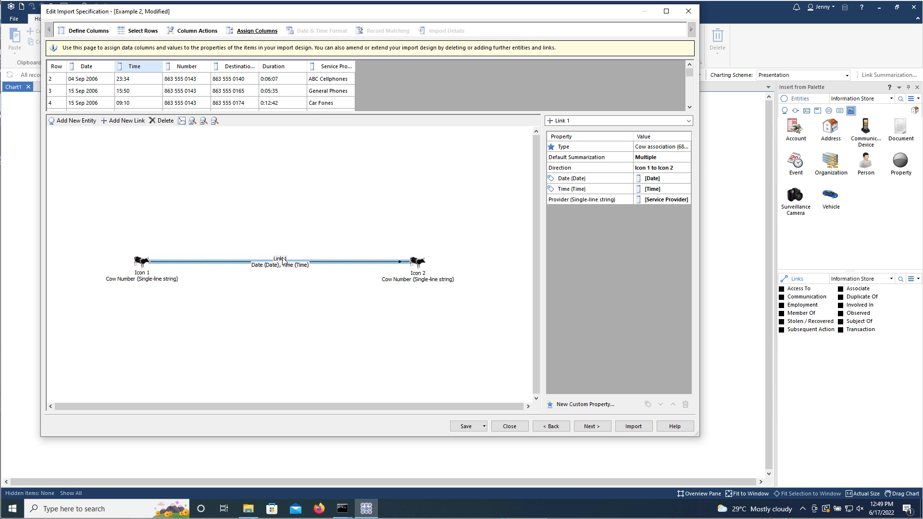
left_click(566, 202)
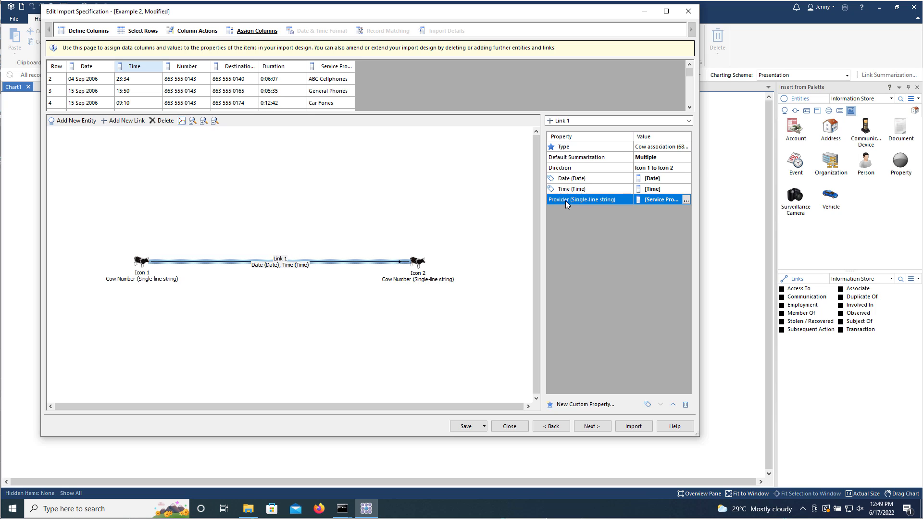
left_click(650, 404)
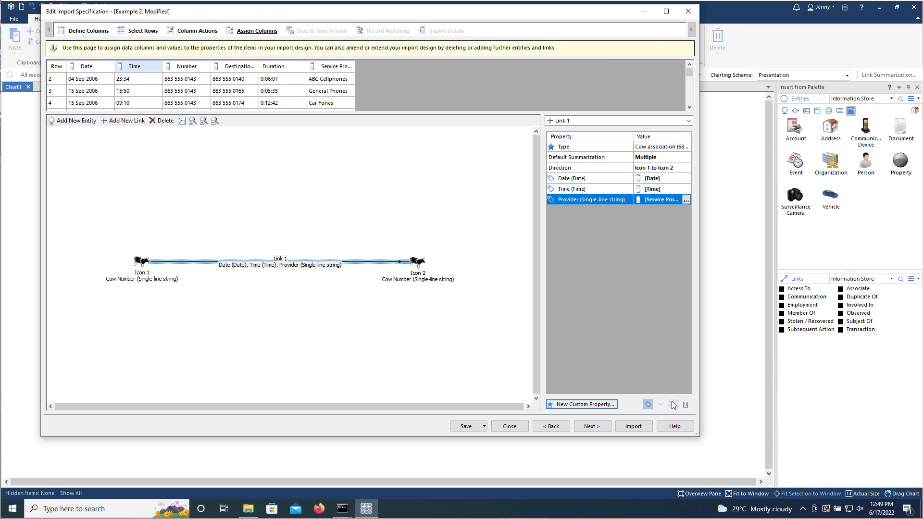
left_click(673, 407)
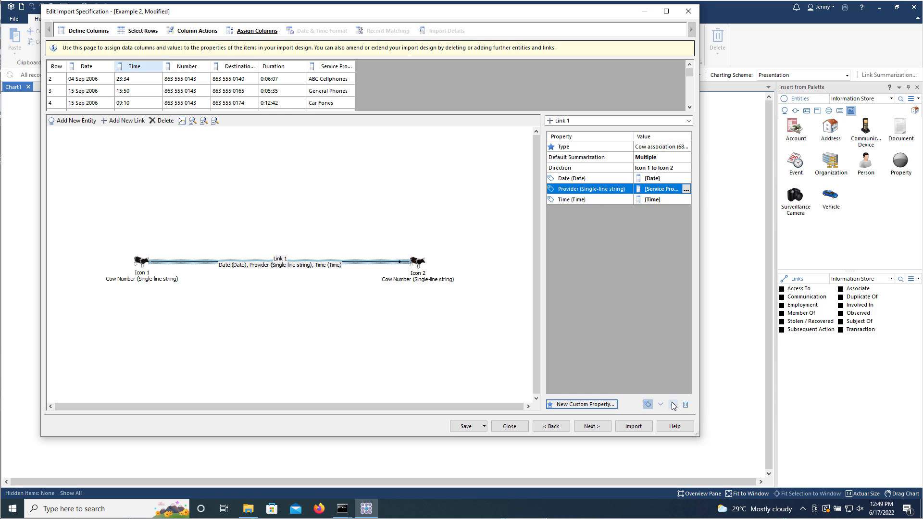
left_click(673, 405)
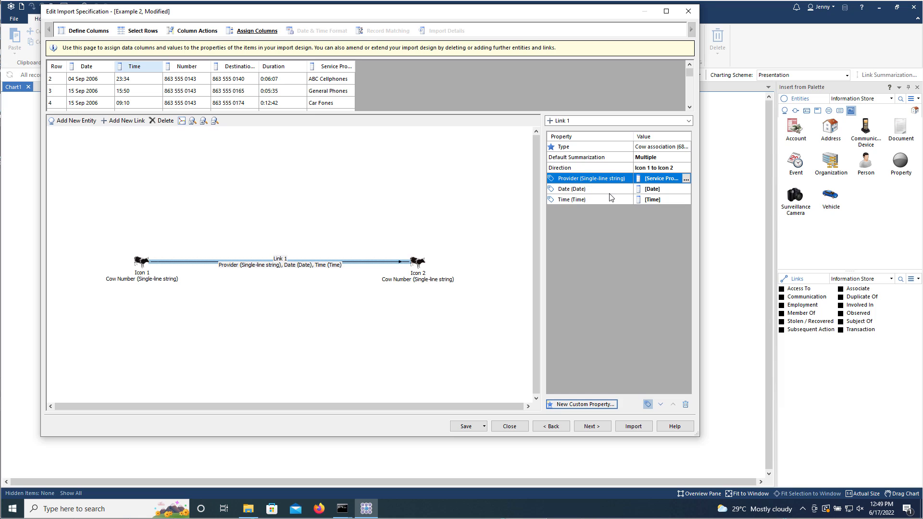
Enable setting the chart item's date and time for Cow association from its Date and Time properties
left_click(593, 427)
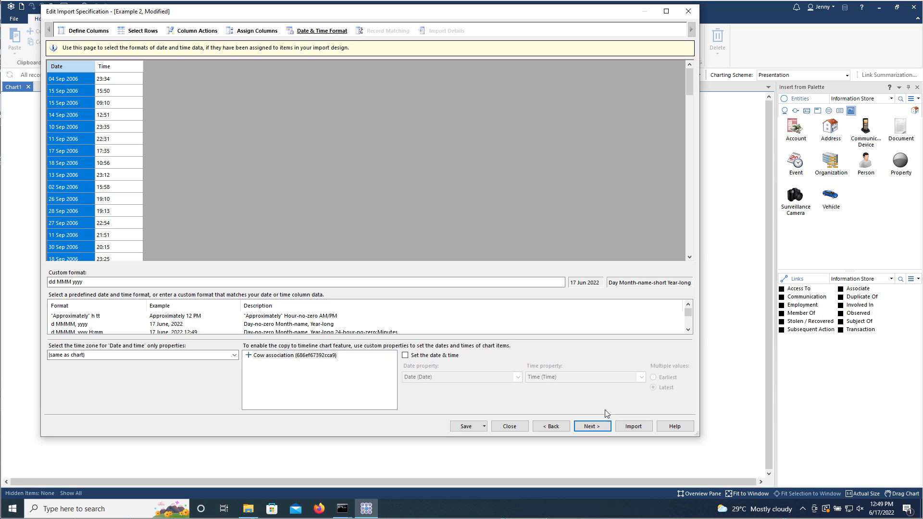
left_click(265, 359)
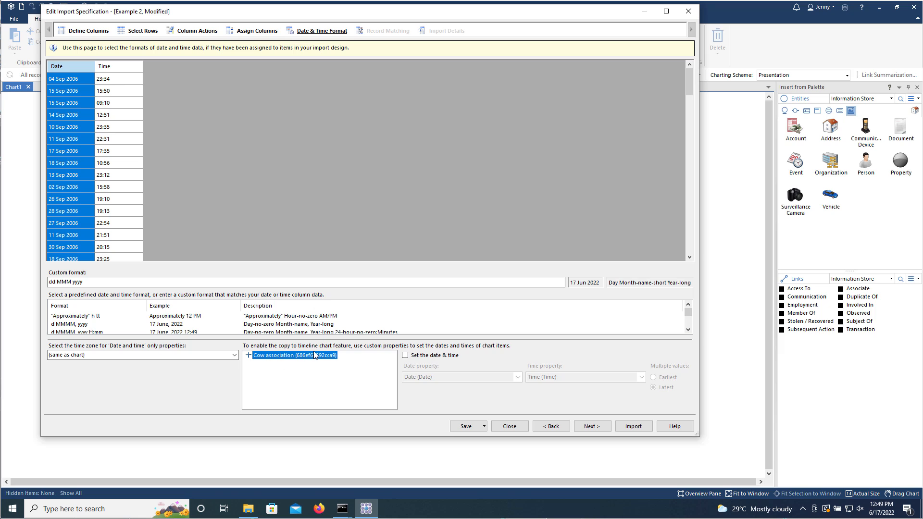
left_click(406, 355)
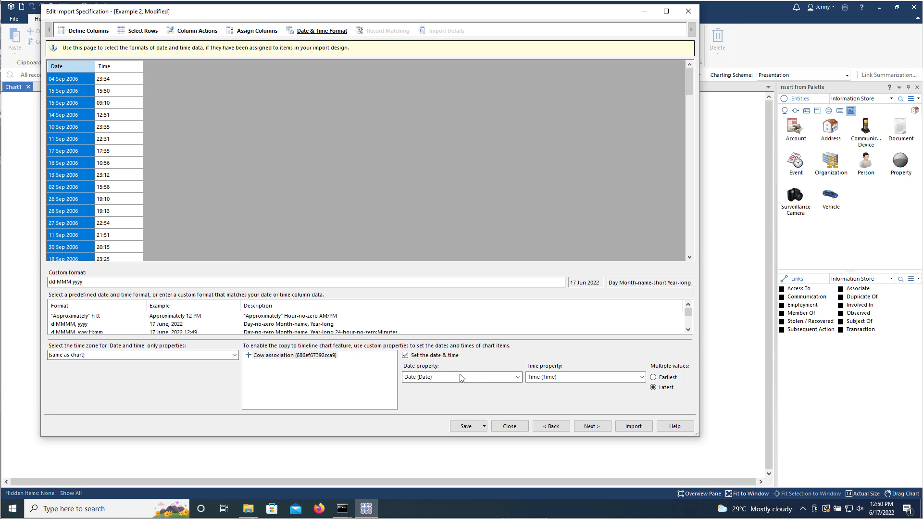
Set Cow association's record matching to Do not match links and check the matching settings for the Thing type
left_click(594, 428)
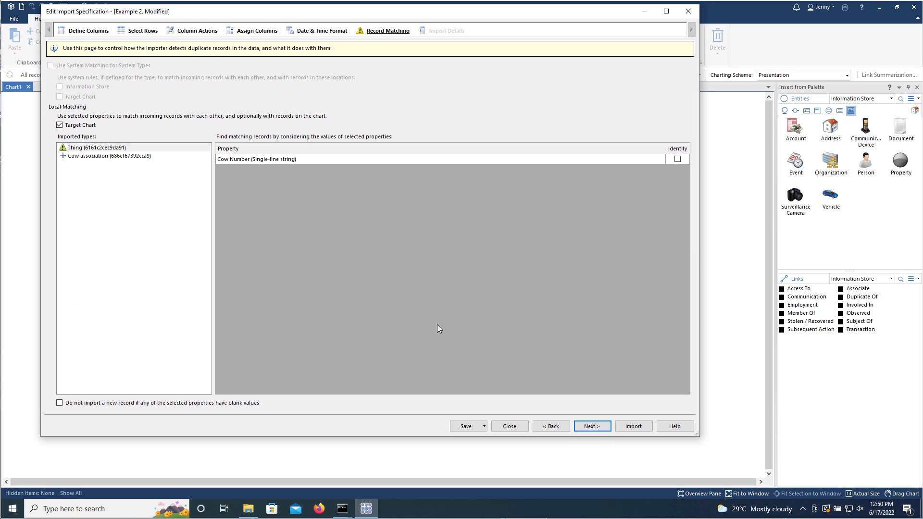
left_click(93, 157)
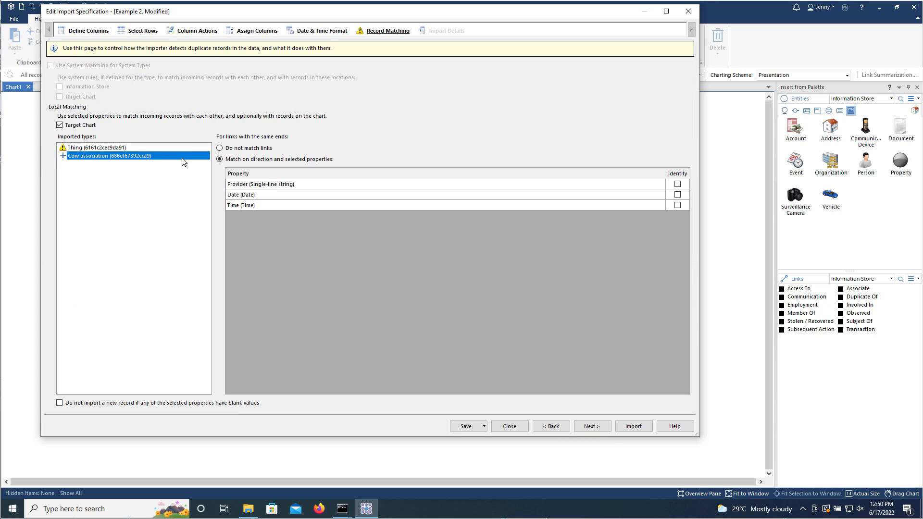
left_click(224, 149)
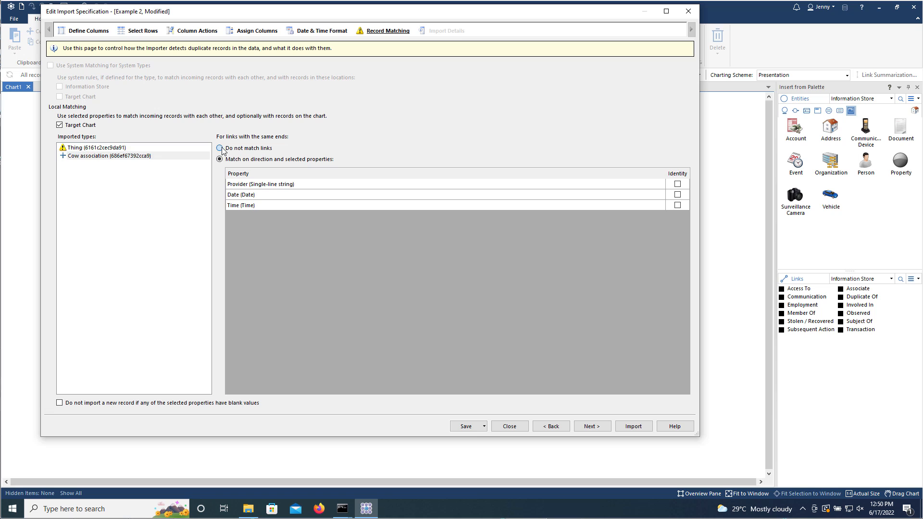
left_click(129, 150)
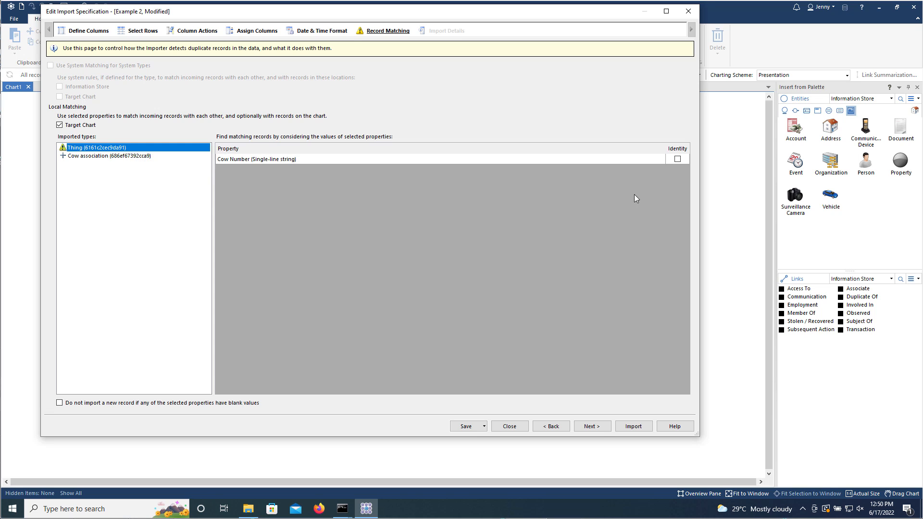
Save the specification locally as Example 2 and import the data into Chart1
left_click(602, 427)
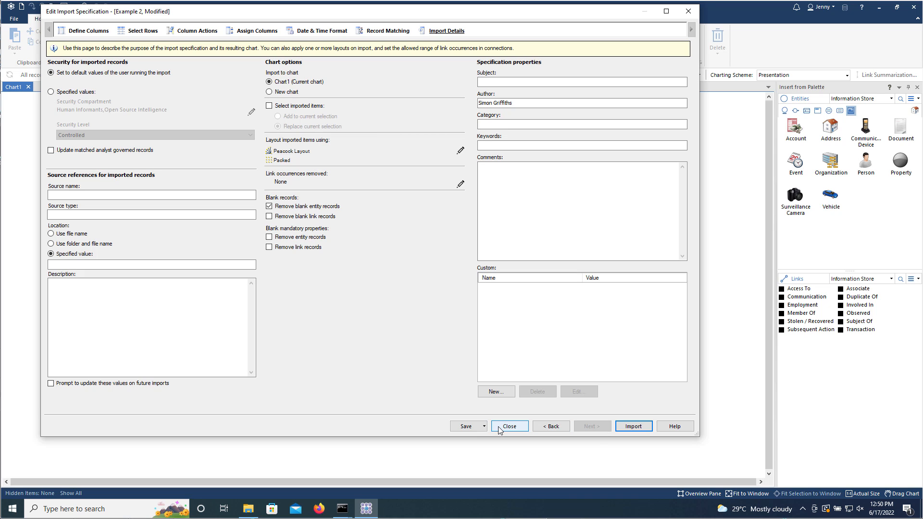
left_click(475, 432)
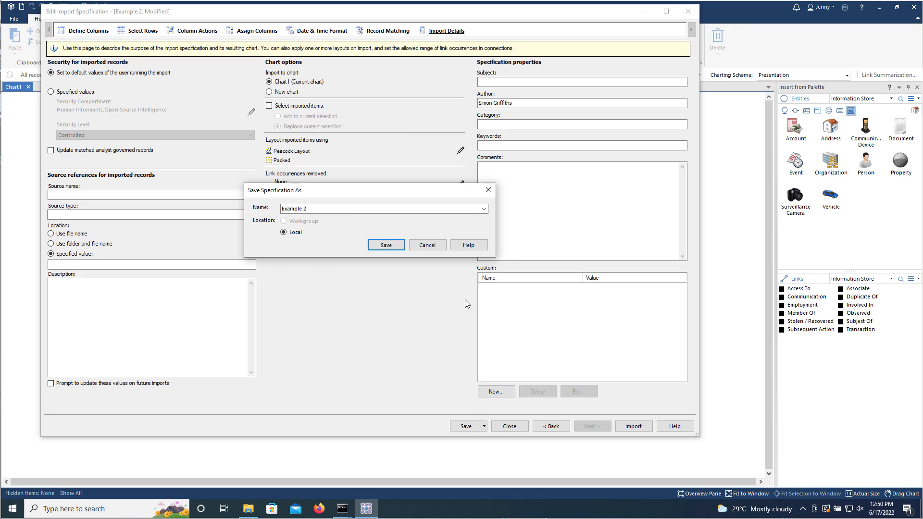
left_click(386, 245)
left_click(633, 427)
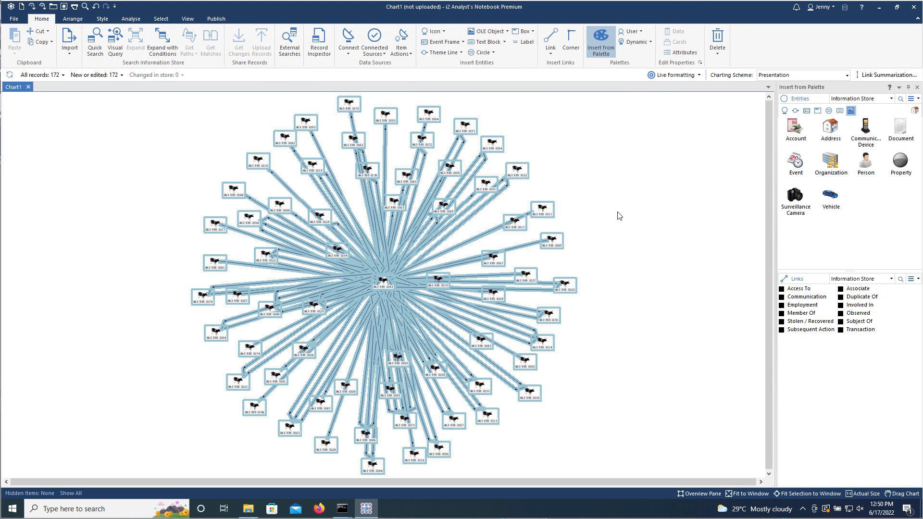
Deselect the imported items and nudge the central cow entity slightly on the chart
left_click(622, 258)
mouse_move(383, 281)
left_mouse_down()
mouse_move(454, 253)
mouse_move(385, 287)
left_mouse_up()
left_click(627, 168)
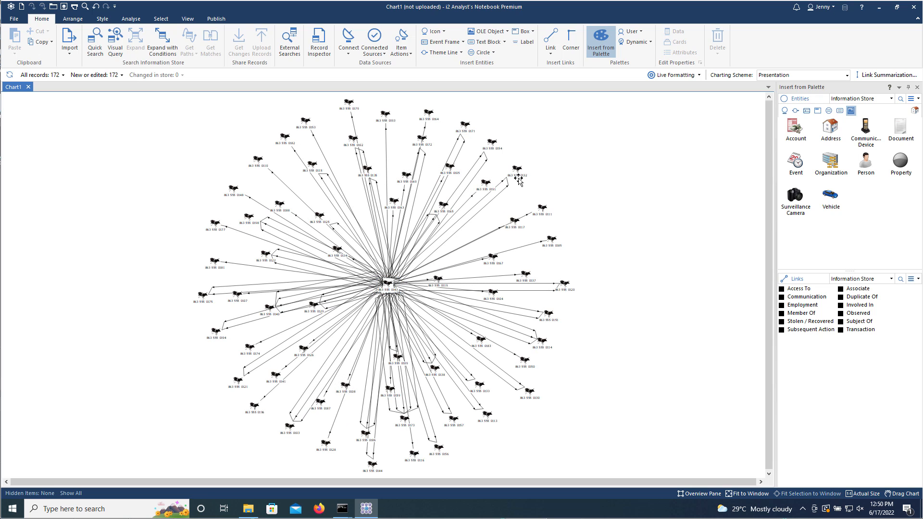
Inspect the record properties of an outer cow entity and of one Cow association link
double_click(518, 171)
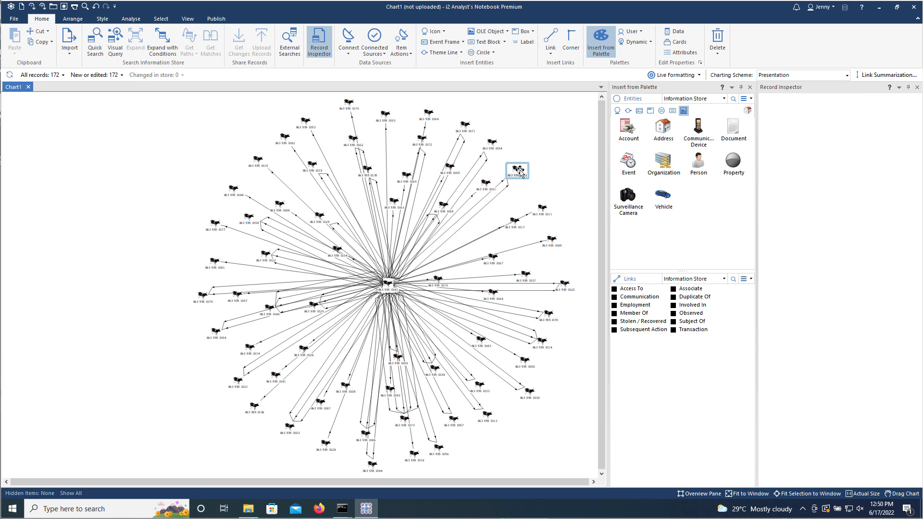
mouse_move(520, 171)
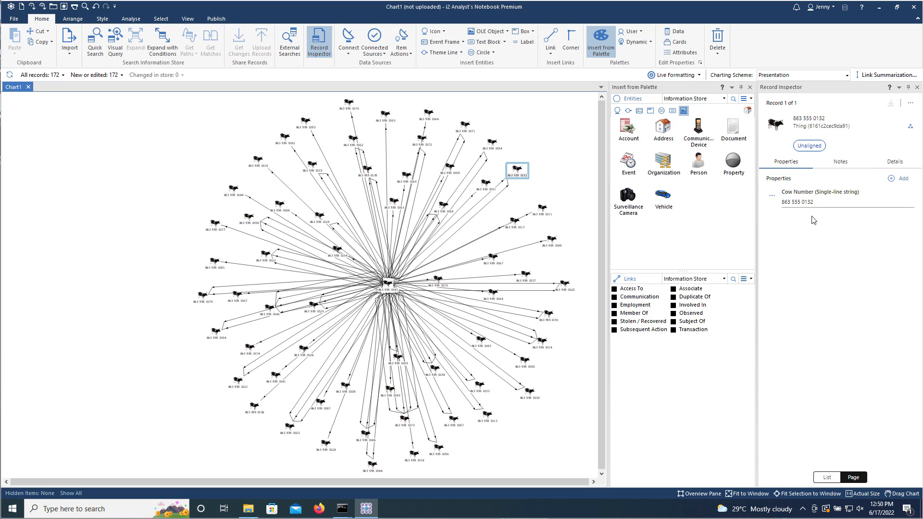
left_click(303, 164)
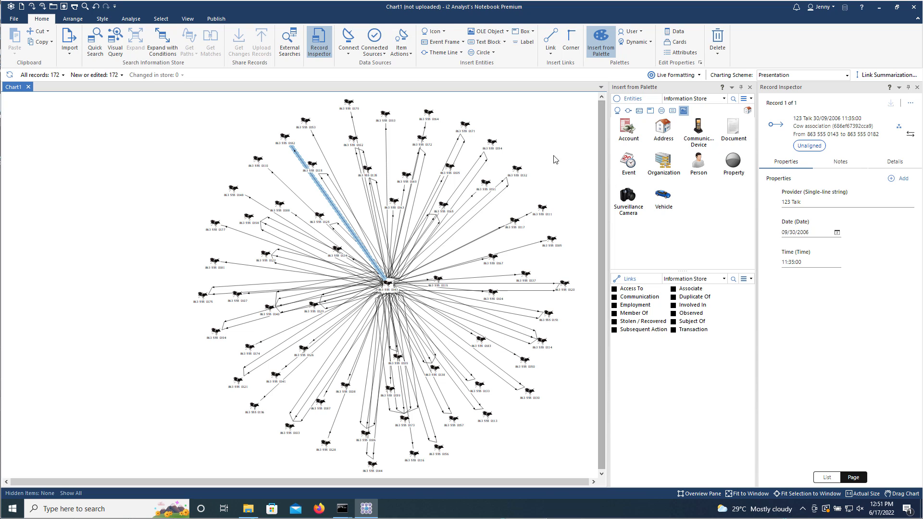
Run a Quick Search of the Information Store for all records (*) and filter the results to Vehicle
left_click(93, 45)
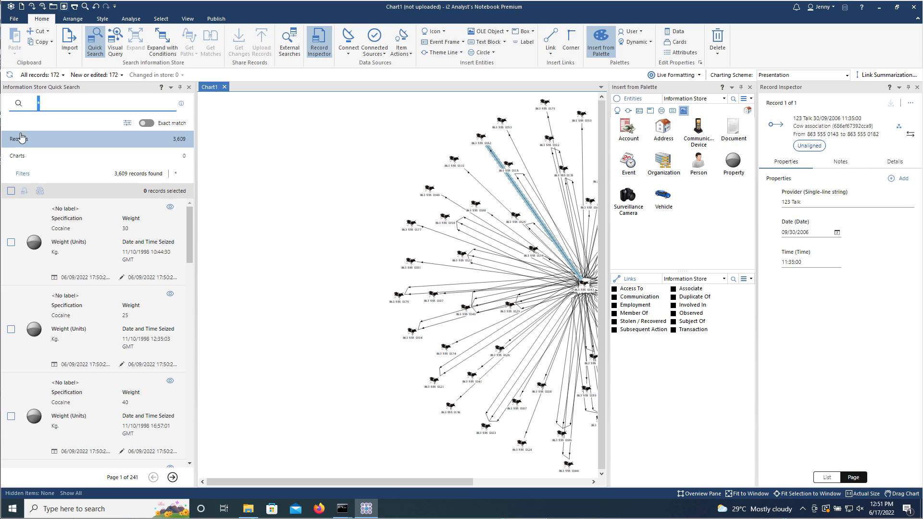
left_click(22, 174)
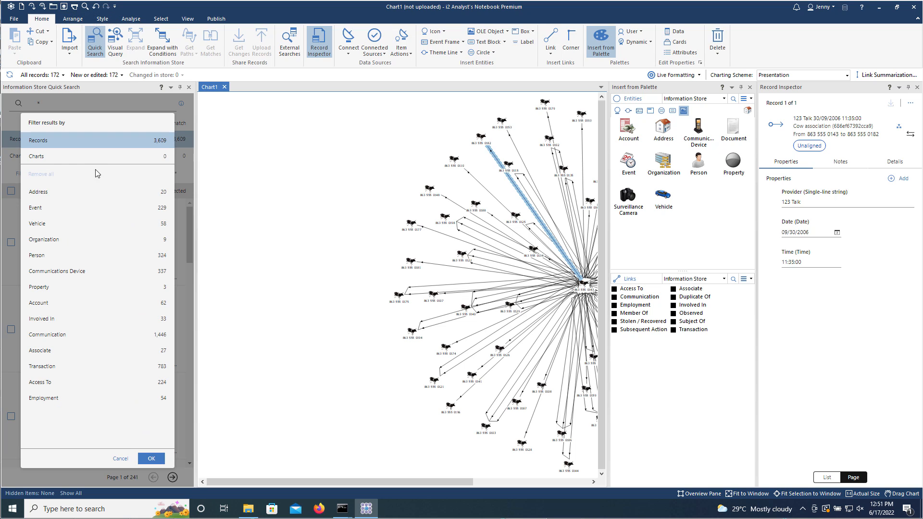
left_click(54, 224)
left_click(153, 457)
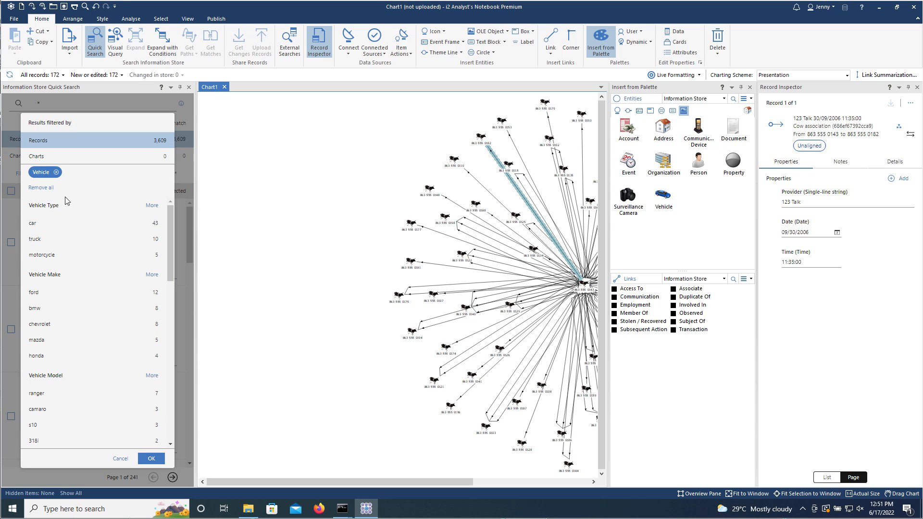
left_click(151, 458)
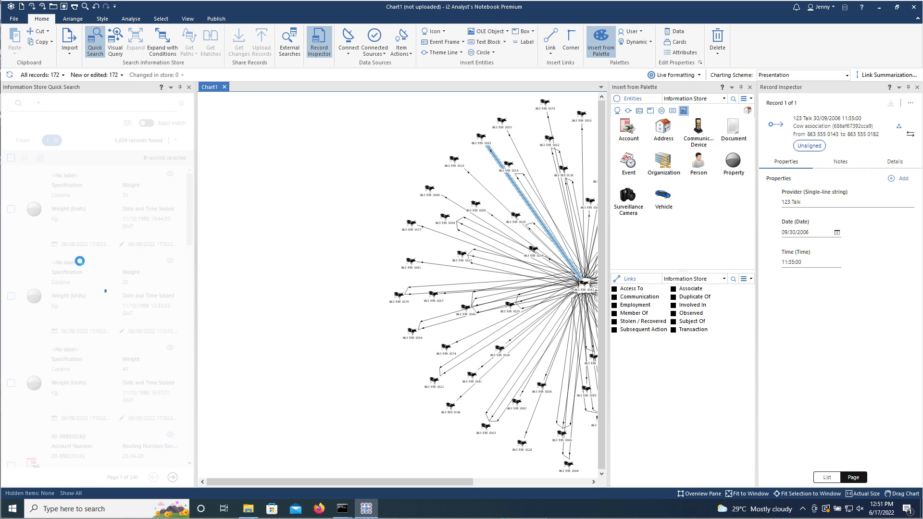
Select the first two Chevrolet S10 truck records in the search results and add them to the chart
left_click(12, 238)
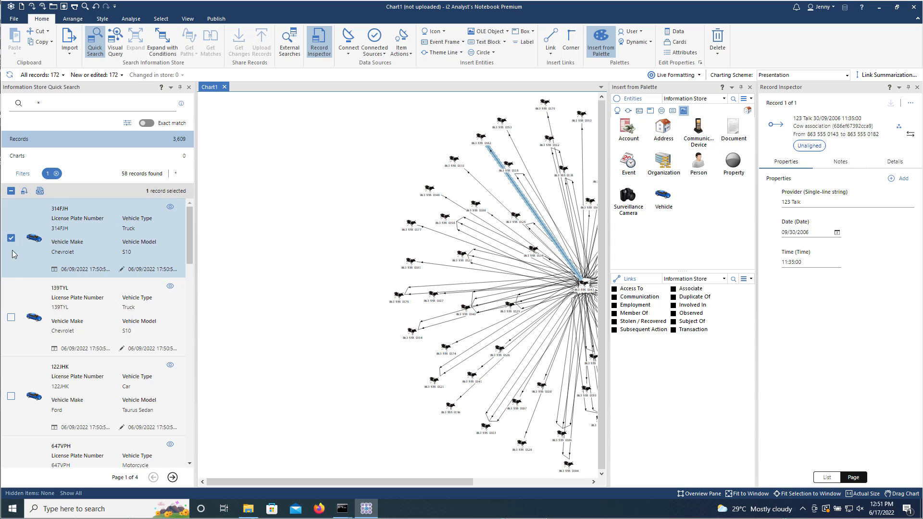
left_click(11, 317)
left_click(24, 193)
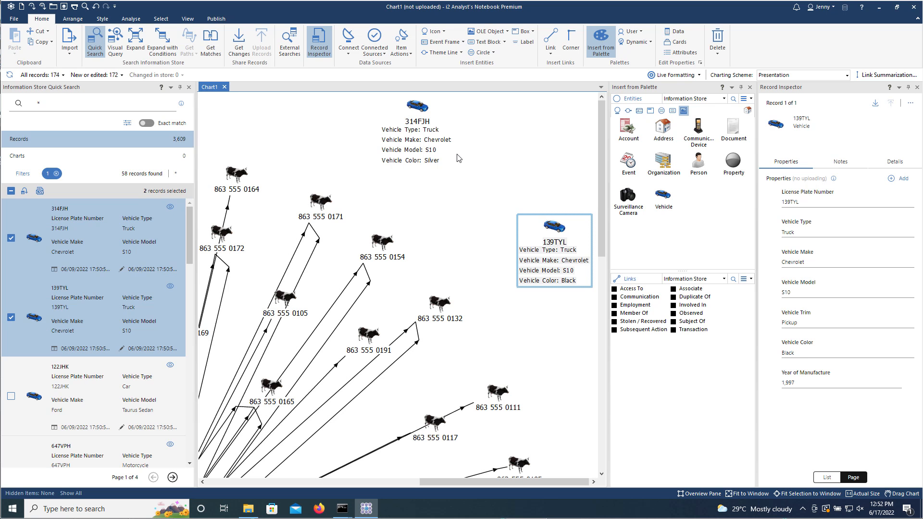
Inspect the record properties of the two added vehicles and of a nearby imported cow entity for comparison
left_click(423, 123)
left_click(552, 239)
left_click(376, 243)
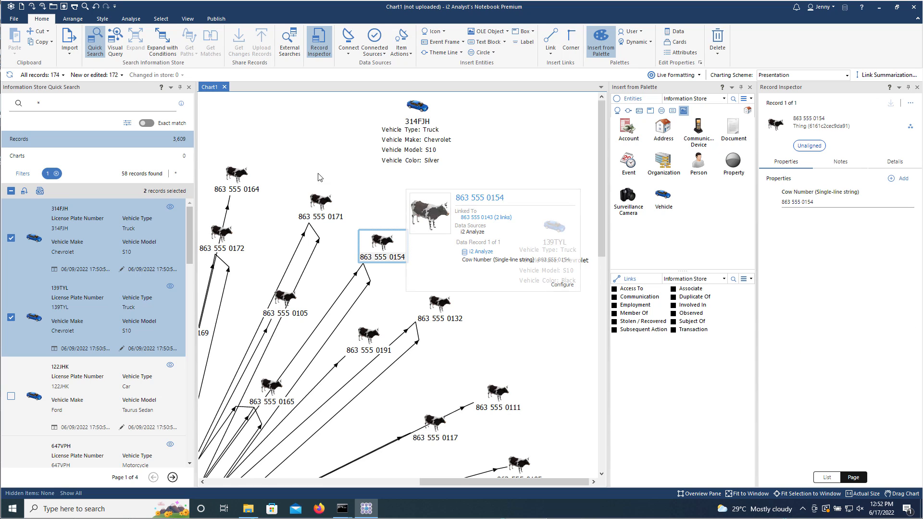